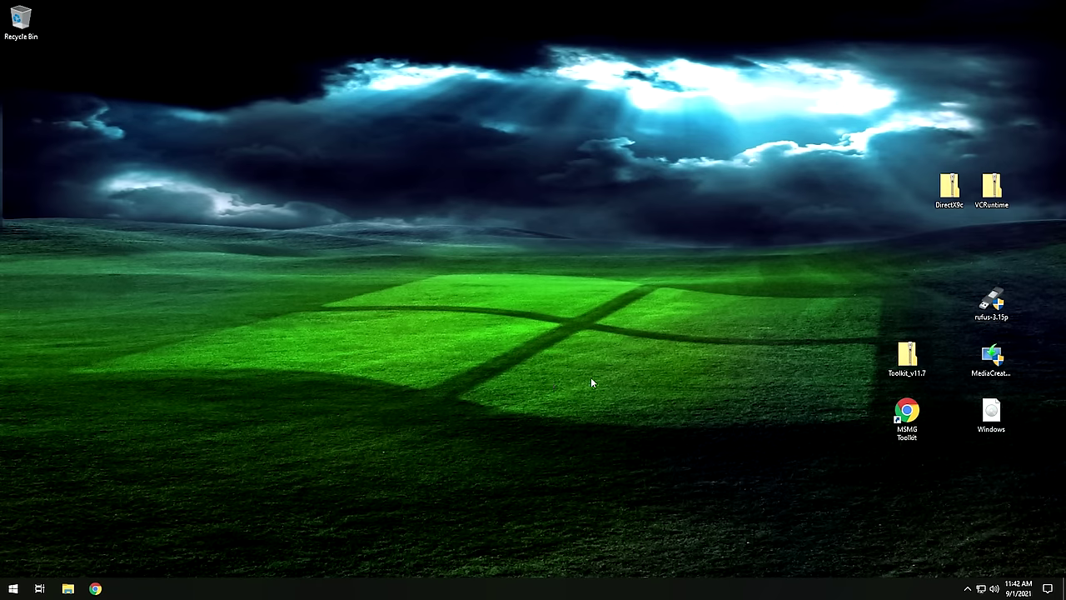
Step: Launch MediaCreationTool21H1 from the desktop, allow it to make changes, and accept the license terms
left_click(997, 356)
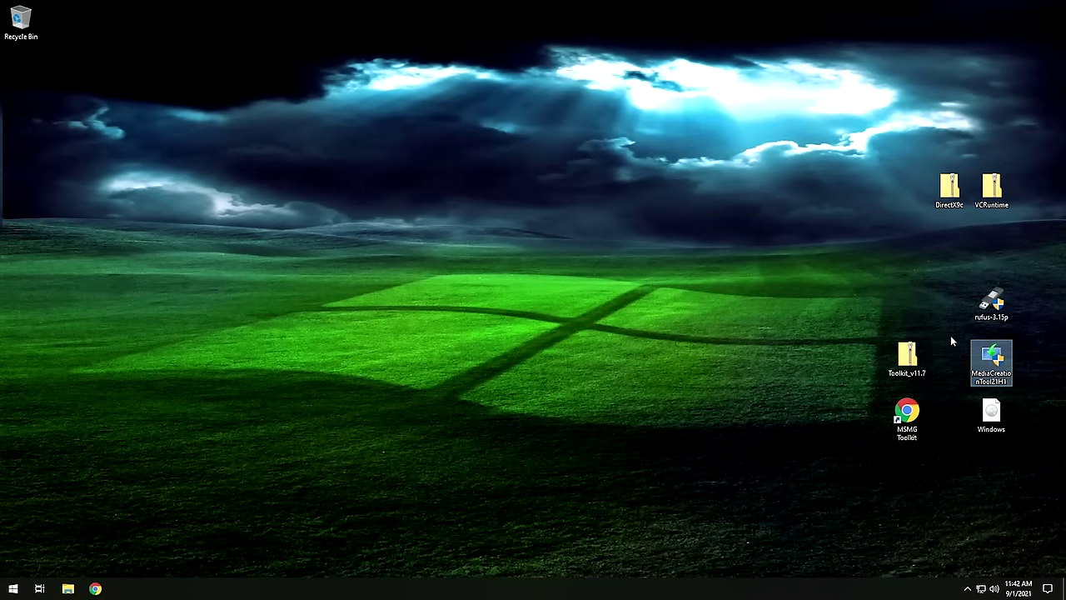
double_click(990, 360)
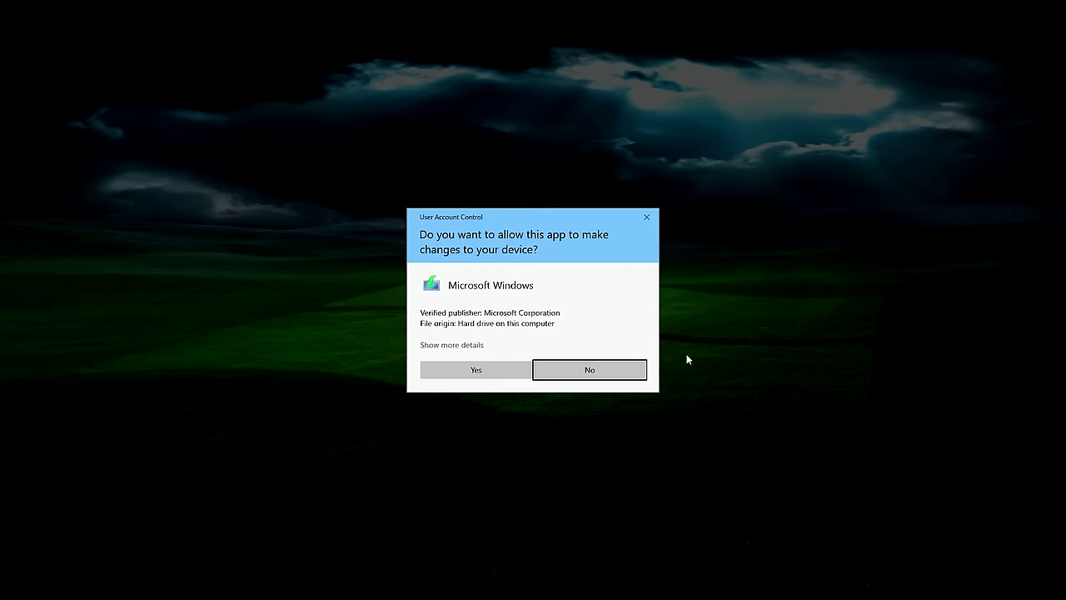
left_click(454, 373)
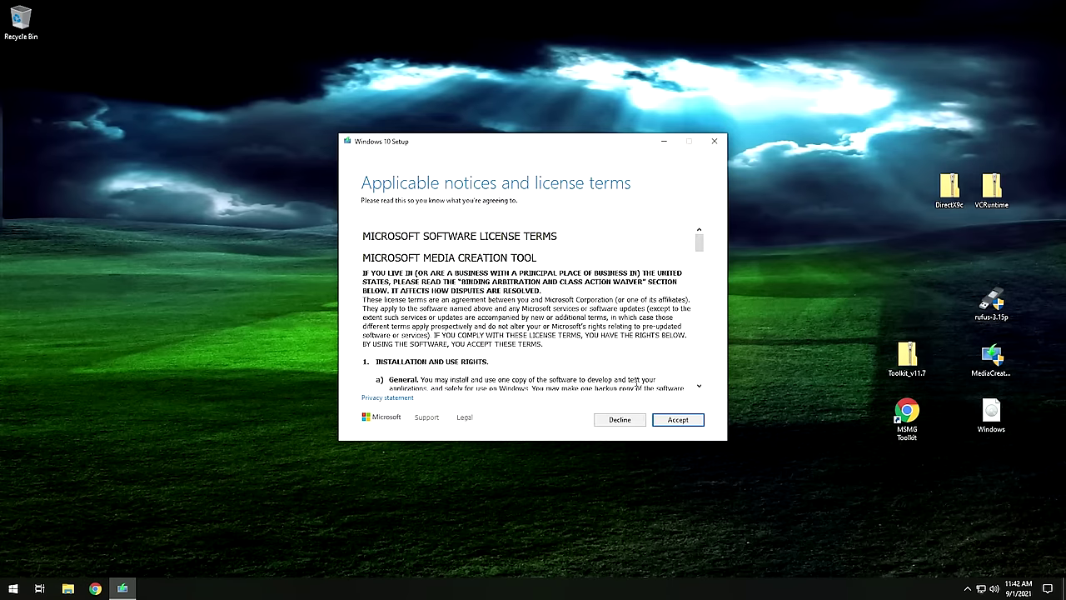
left_click(675, 420)
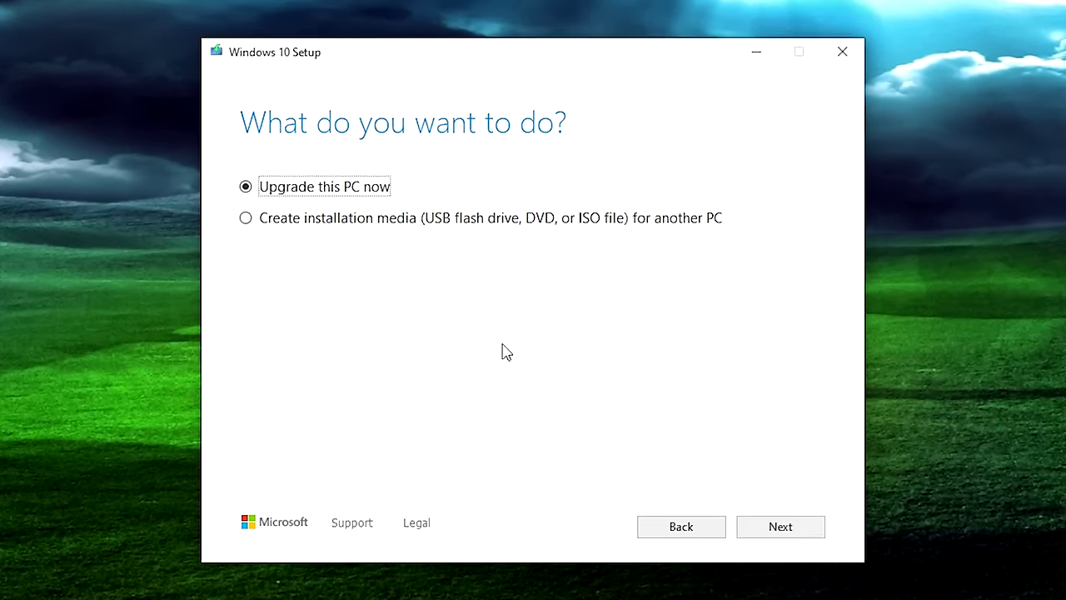
Step: Choose to create installation media (USB flash drive, DVD, or ISO file) for another PC and continue
left_click(388, 213)
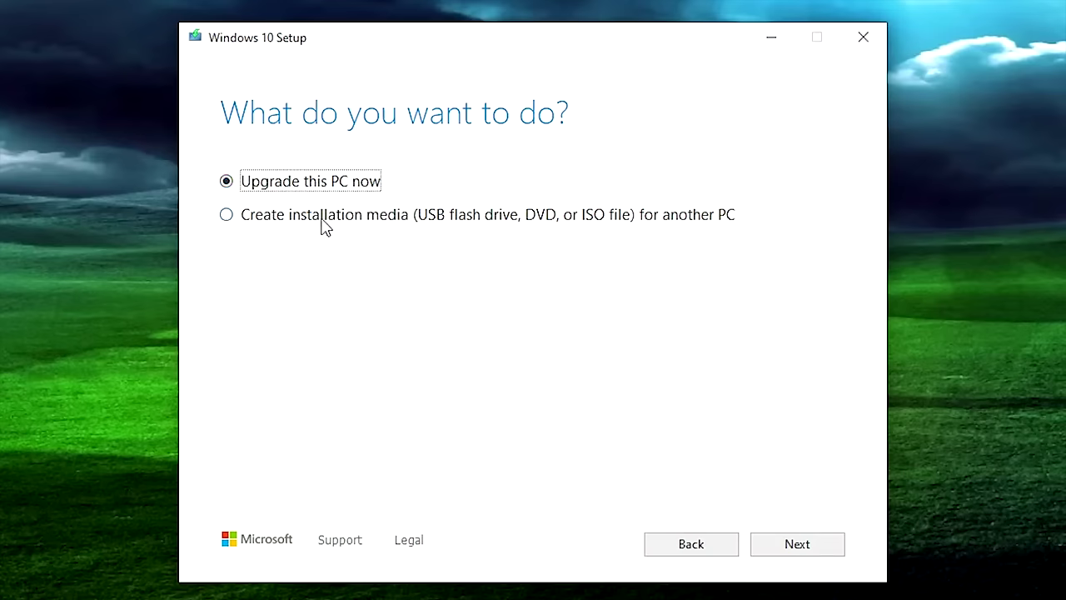
left_click(315, 222)
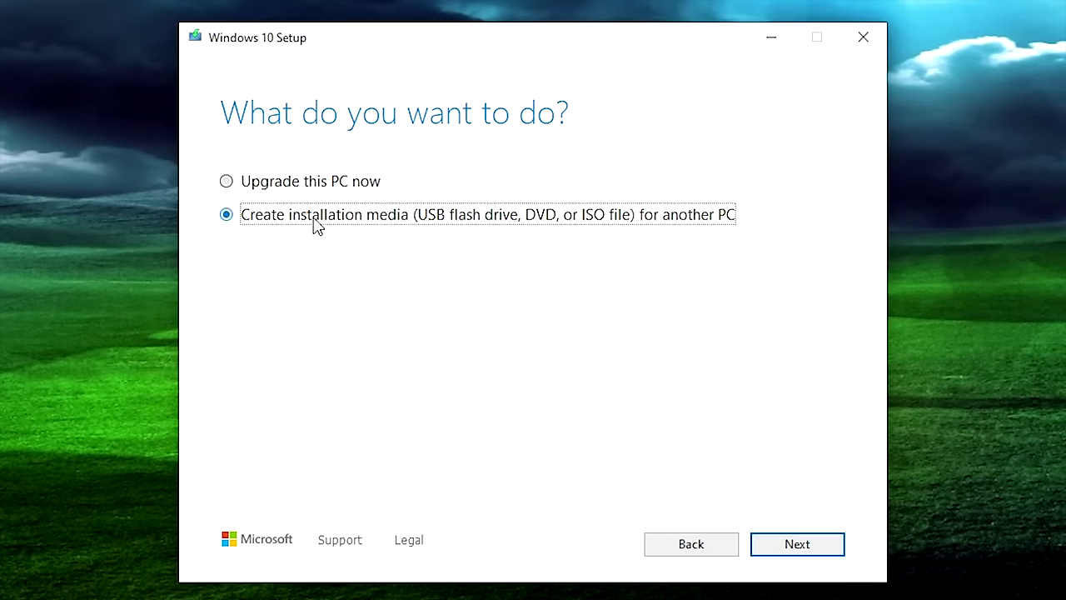
left_click(799, 550)
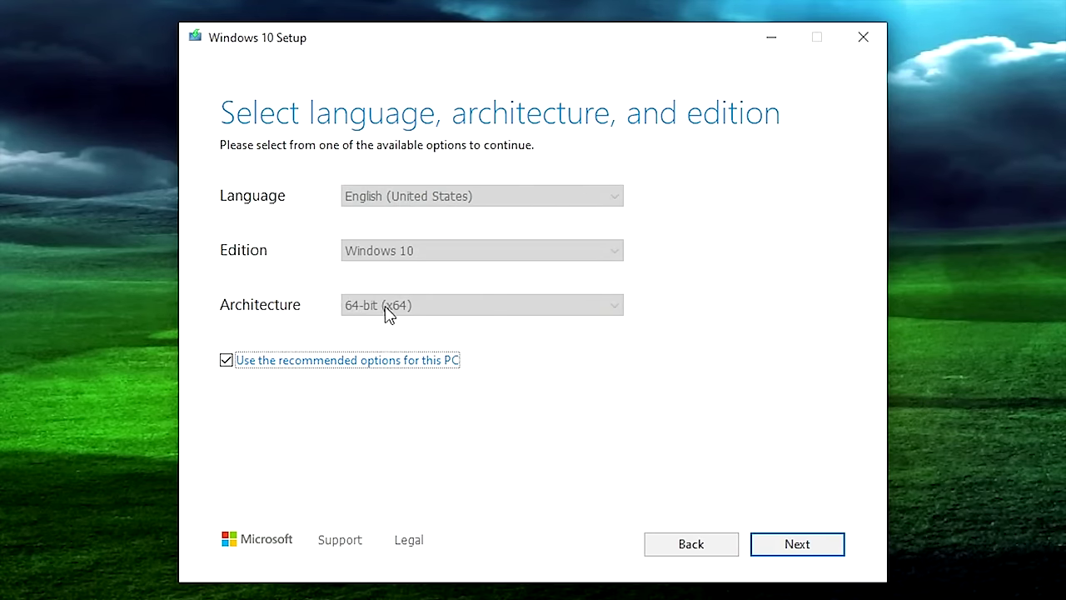
Step: Review the selectable language, edition and architecture choices, and restore the recommended options for this PC
left_click(294, 364)
left_click(408, 200)
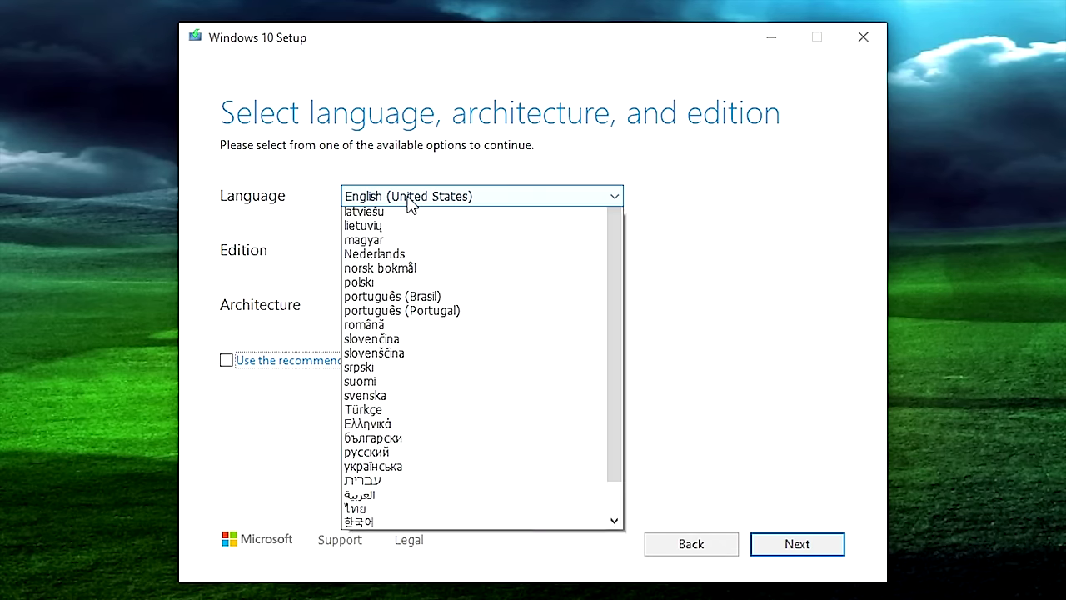
scroll(408, 216, "up", 3)
left_click(408, 209)
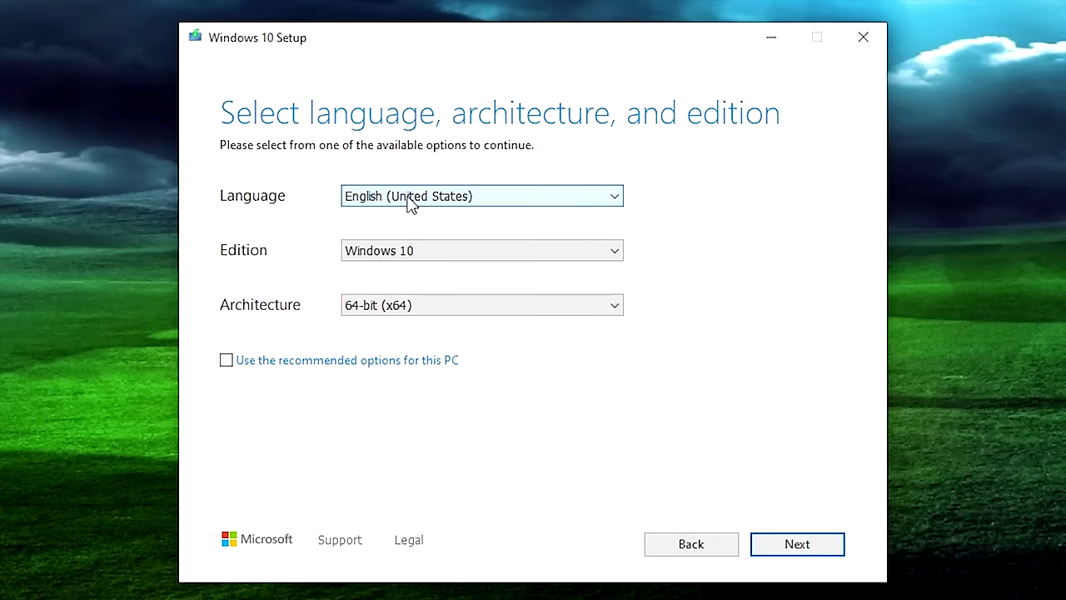
left_click(402, 254)
left_click(405, 254)
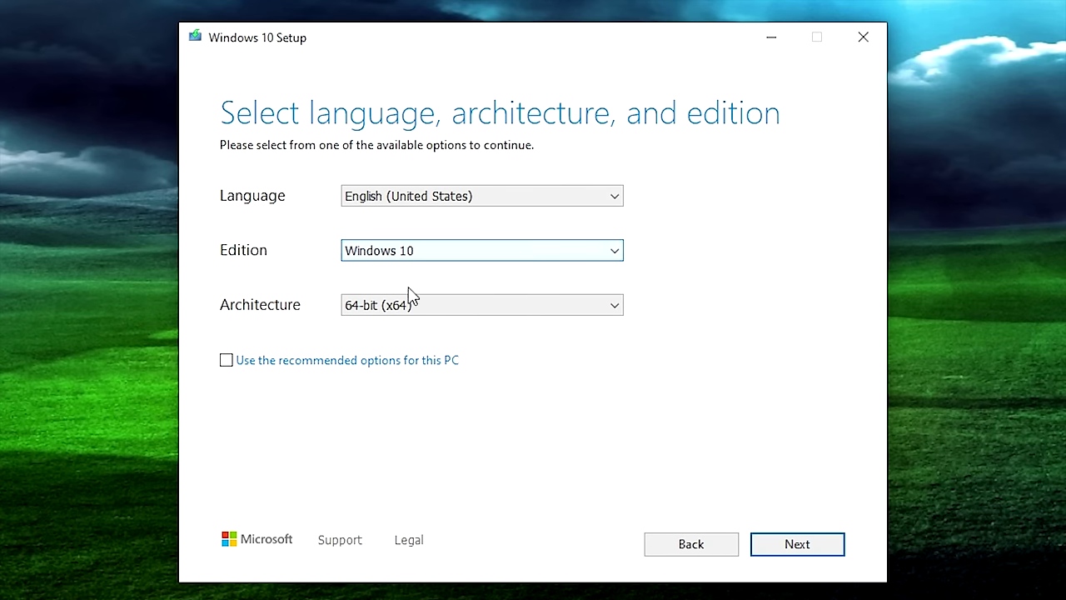
left_click(427, 308)
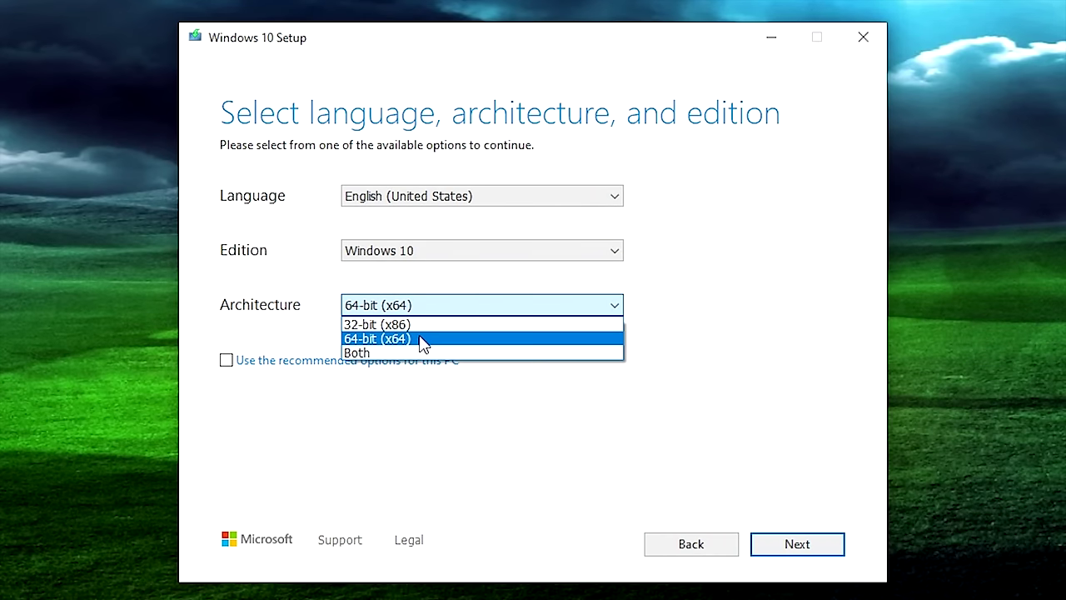
left_click(422, 339)
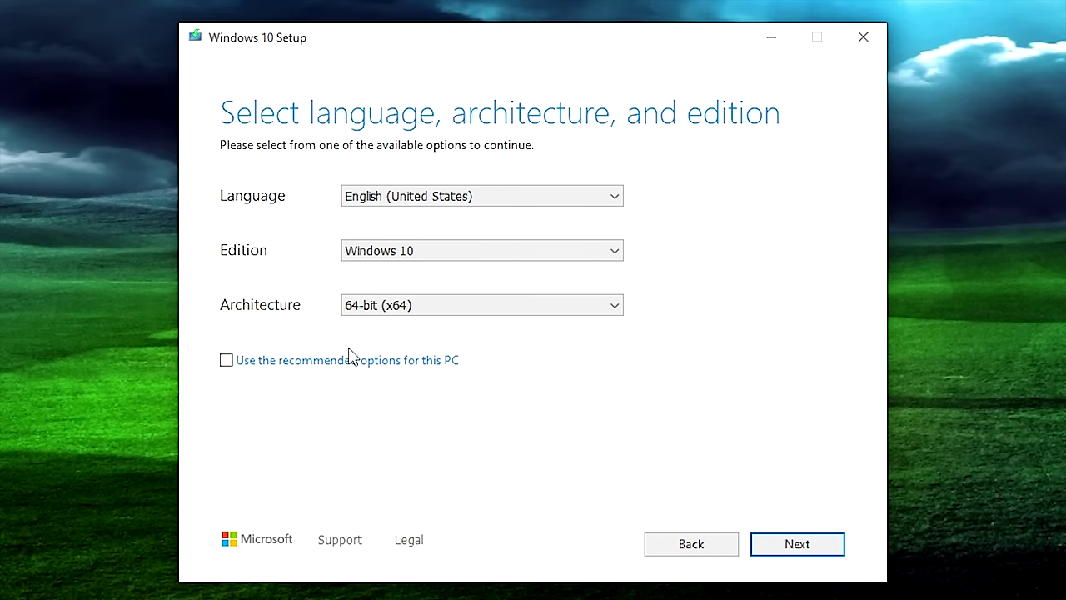
left_click(284, 363)
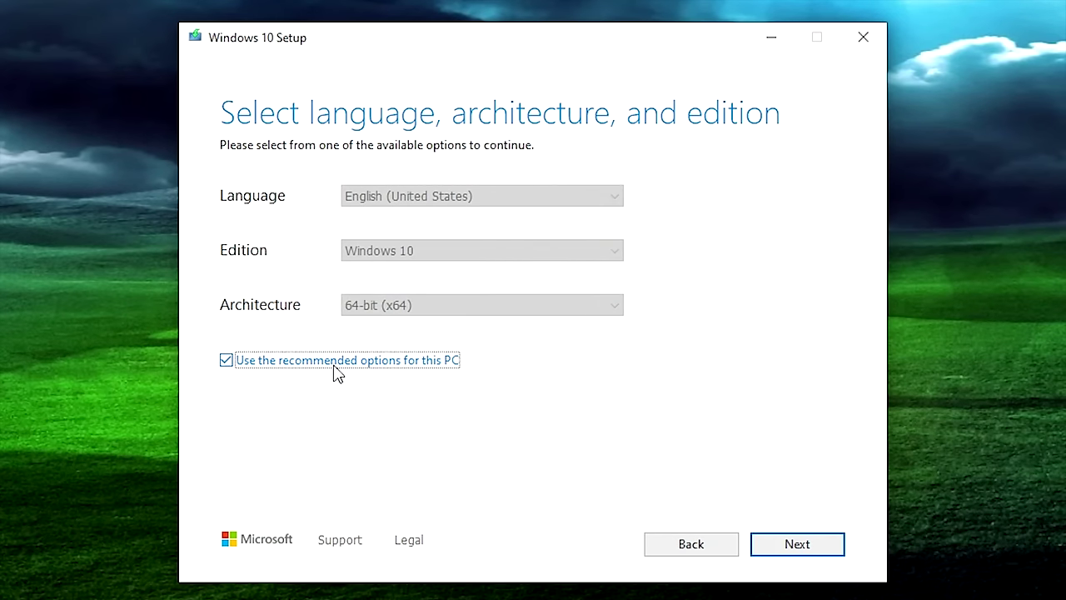
Step: Accept the recommended options, choose ISO file as the media, and save it to the Desktop as Windows
left_click(797, 546)
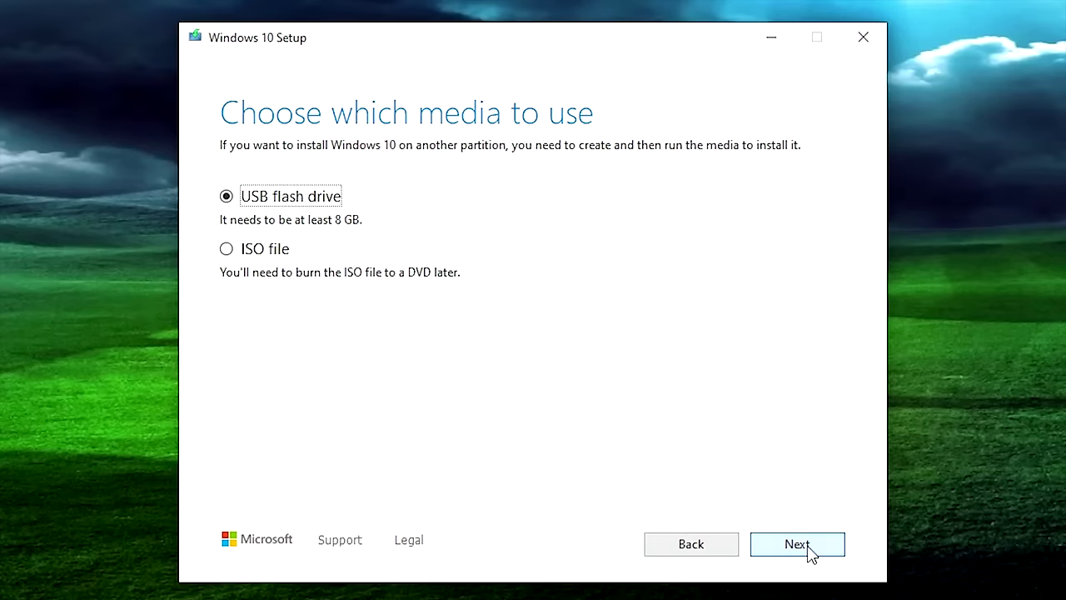
left_click(260, 250)
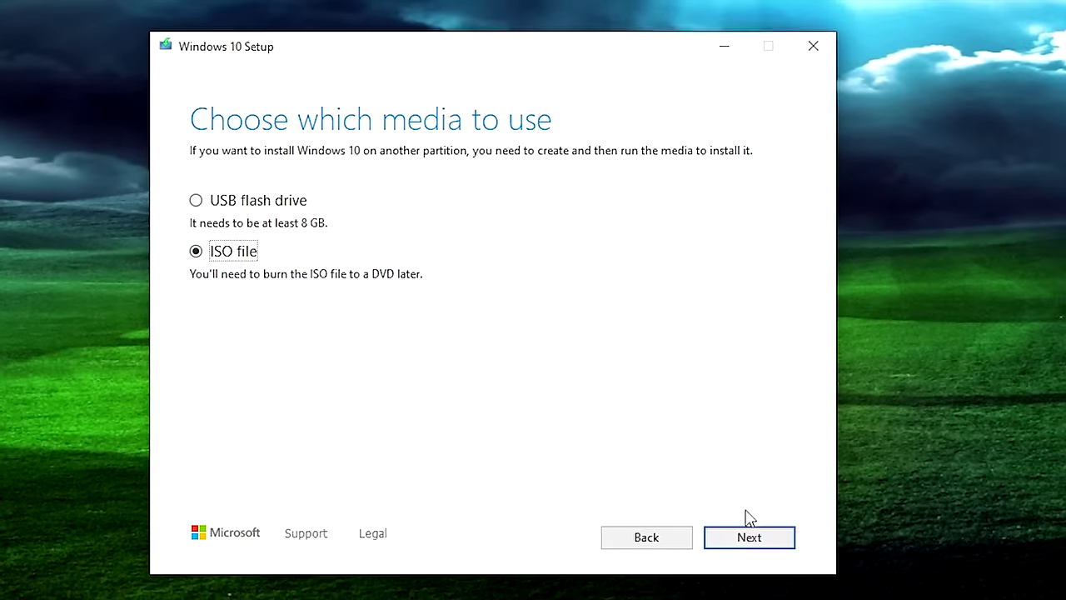
left_click(749, 537)
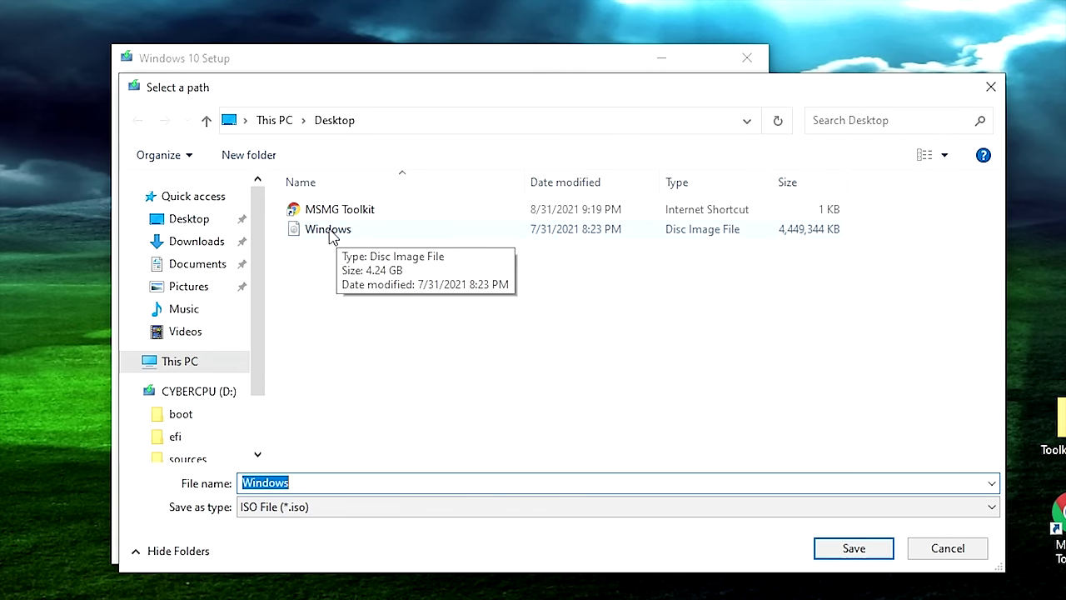
left_click(314, 483)
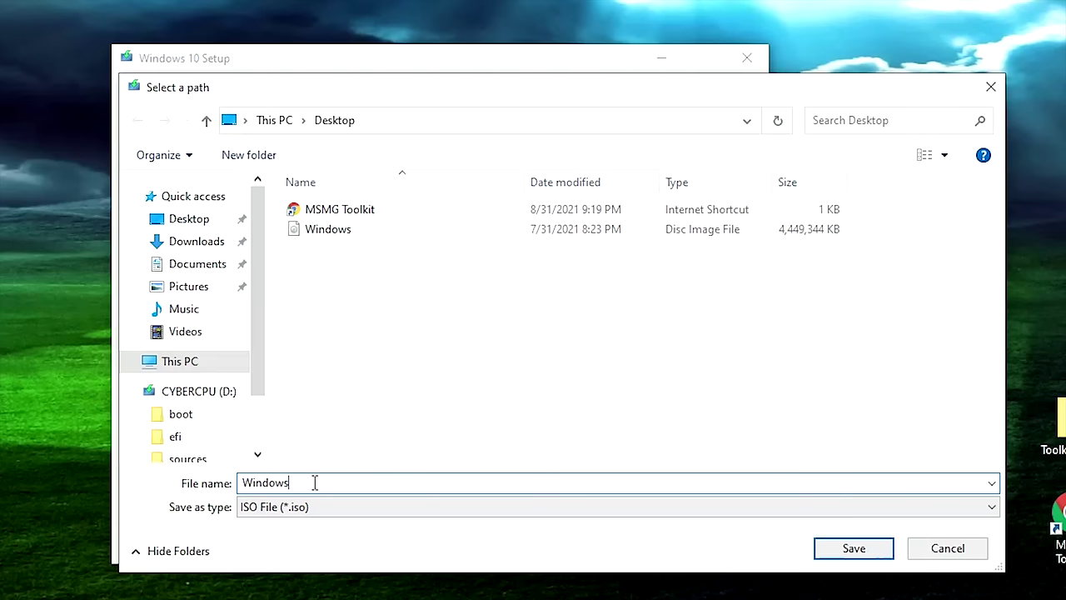
left_click(845, 553)
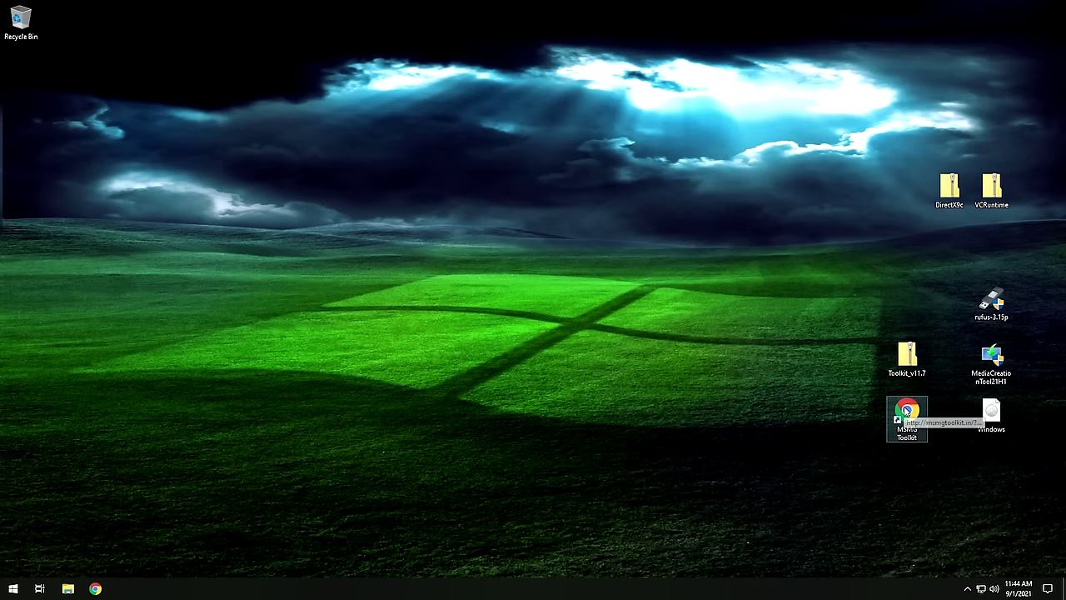
Step: Open the MSMG Toolkit website from the desktop shortcut and follow the MSMG Toolkit v11.7 download link
double_click(907, 413)
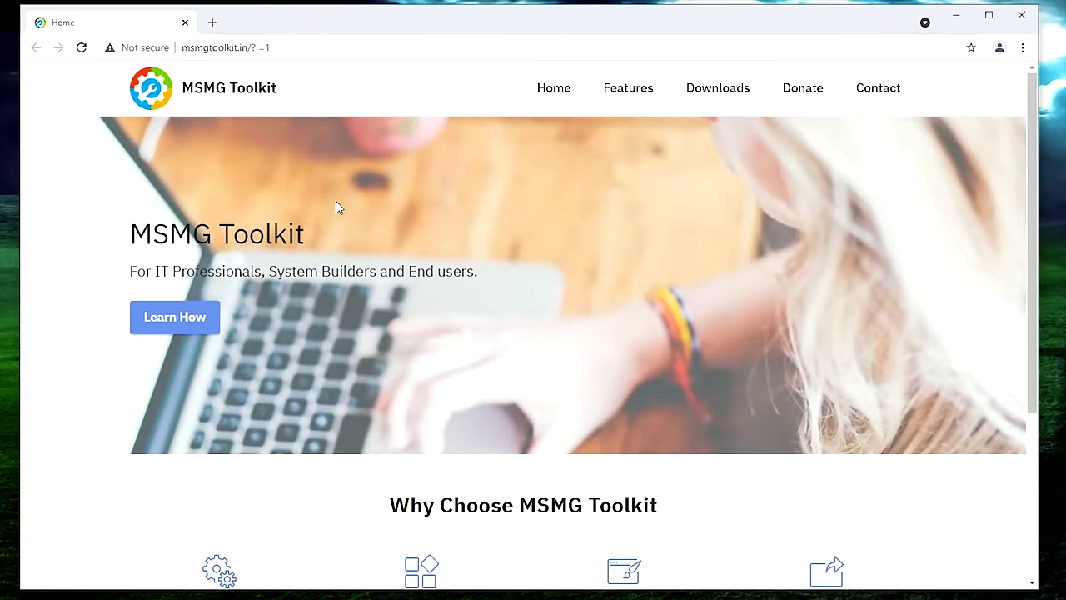
left_click(716, 91)
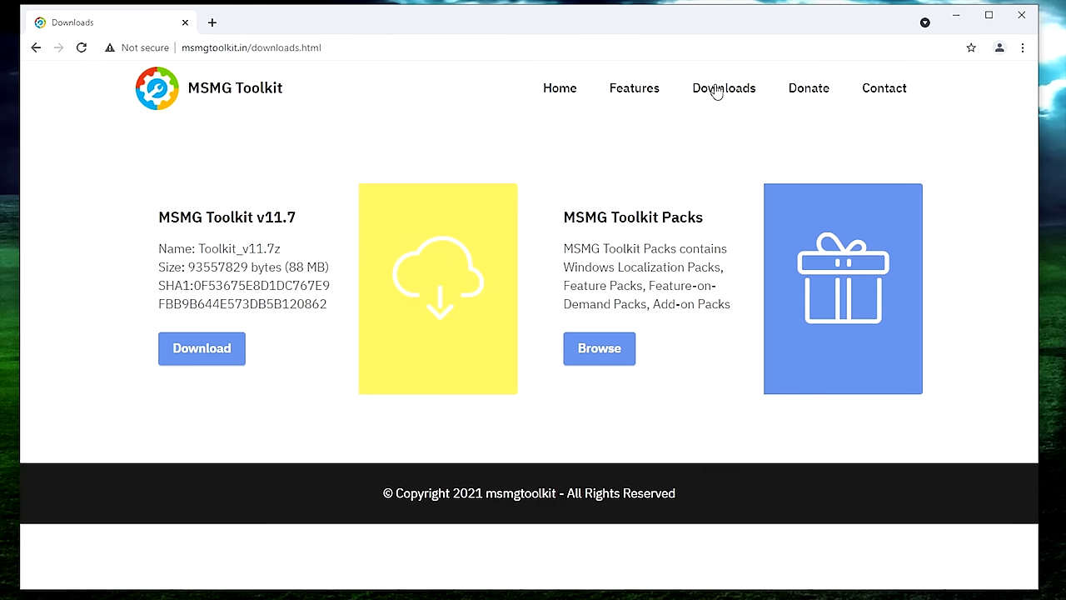
left_click(206, 350)
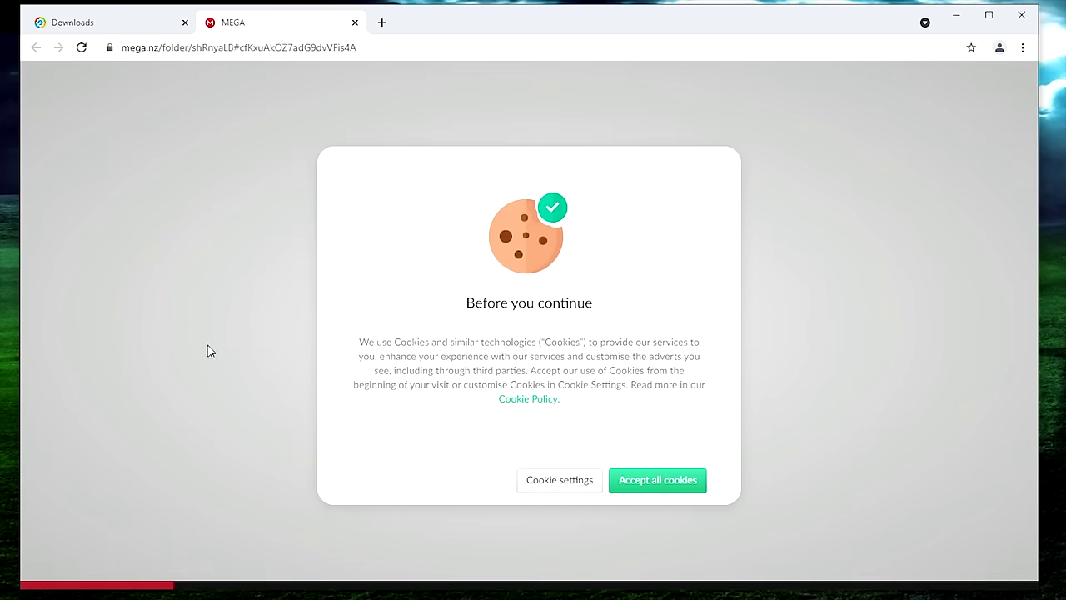
Step: Accept all cookies on MEGA, select Toolkit_v11.7.7z, and close the MEGA page, leaving the browser minimized
left_click(650, 483)
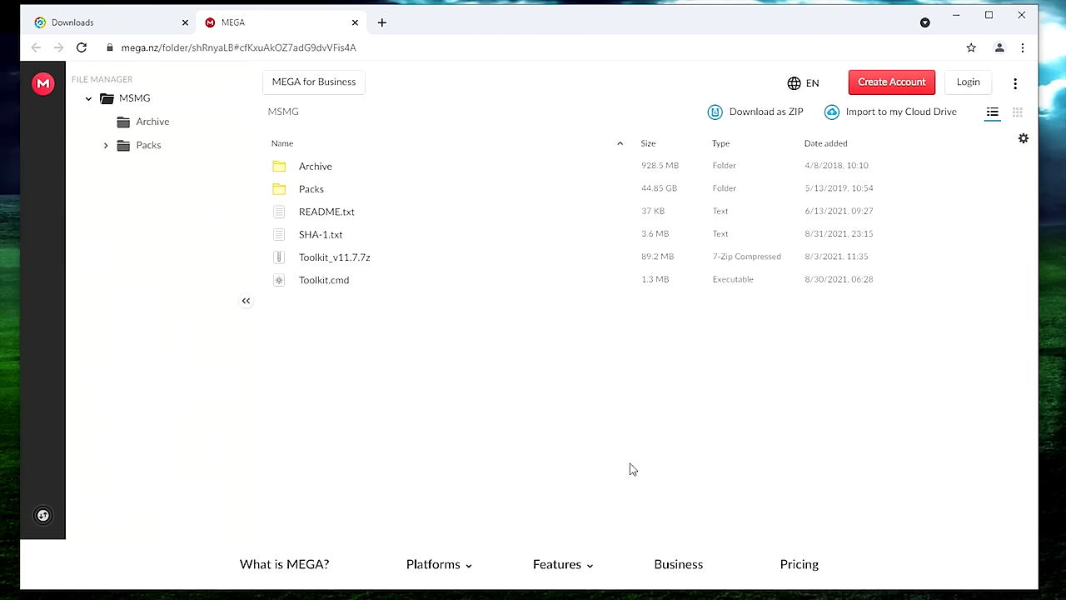
left_click(310, 261)
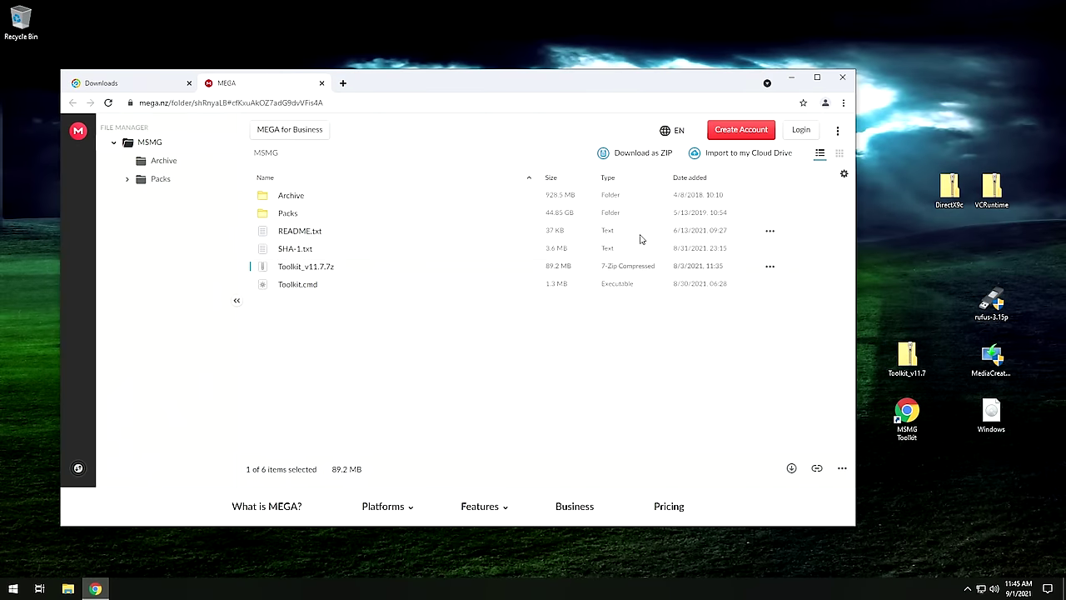
left_click(322, 83)
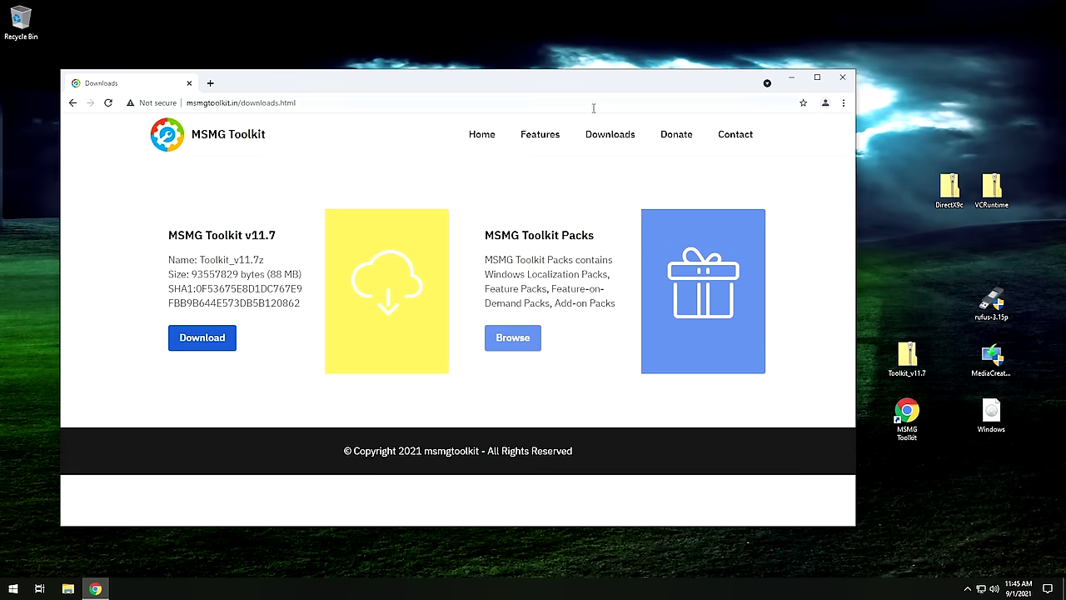
left_click(794, 78)
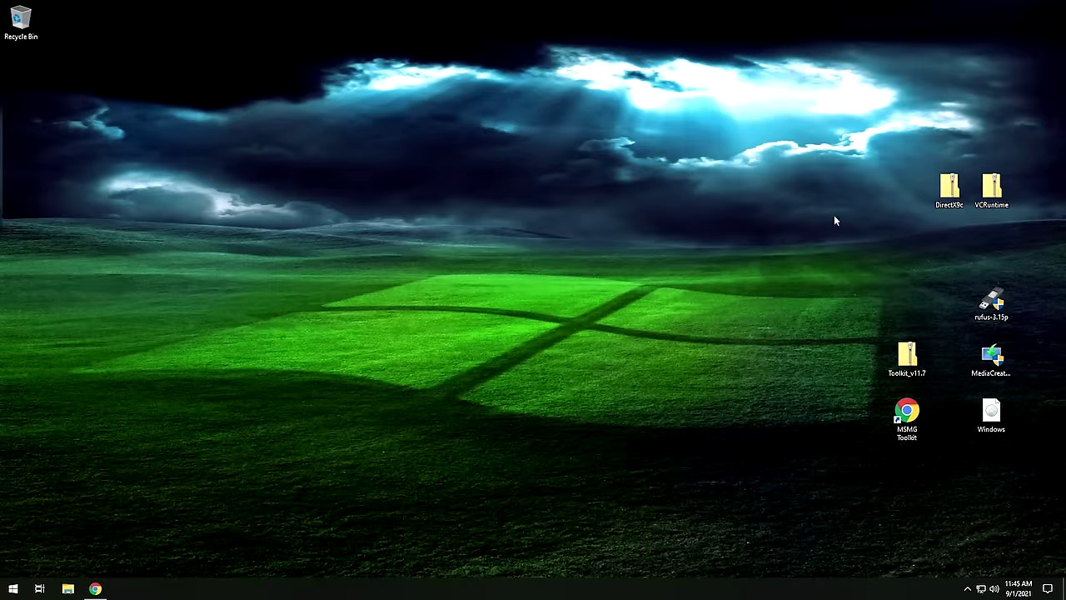
Step: Extract the Toolkit folder from the Toolkit_v11.7 archive to the desktop and close the archive
double_click(912, 365)
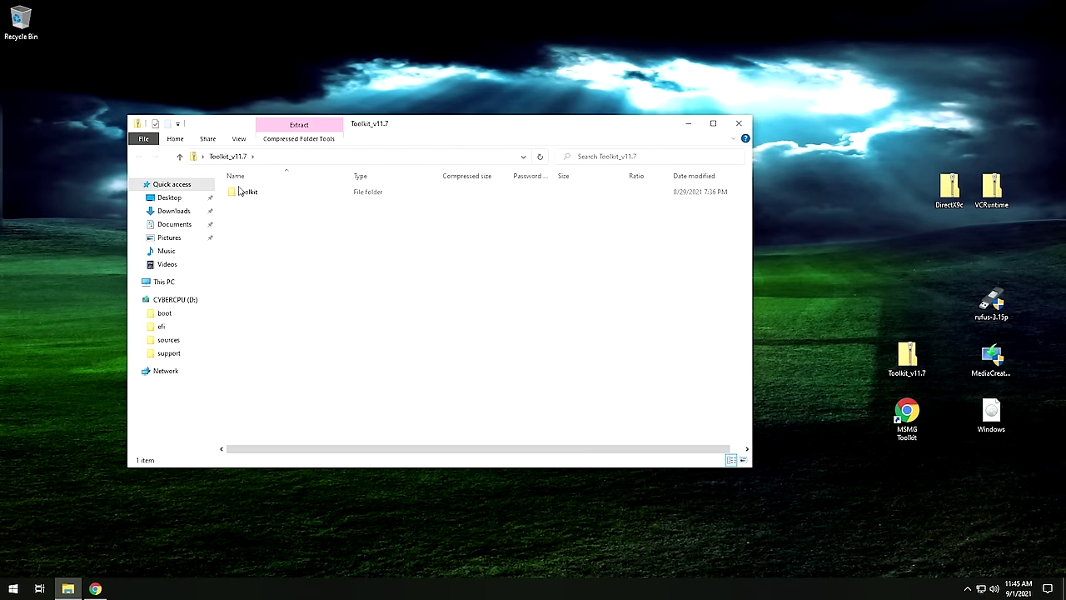
left_click_drag(248, 194, 844, 216)
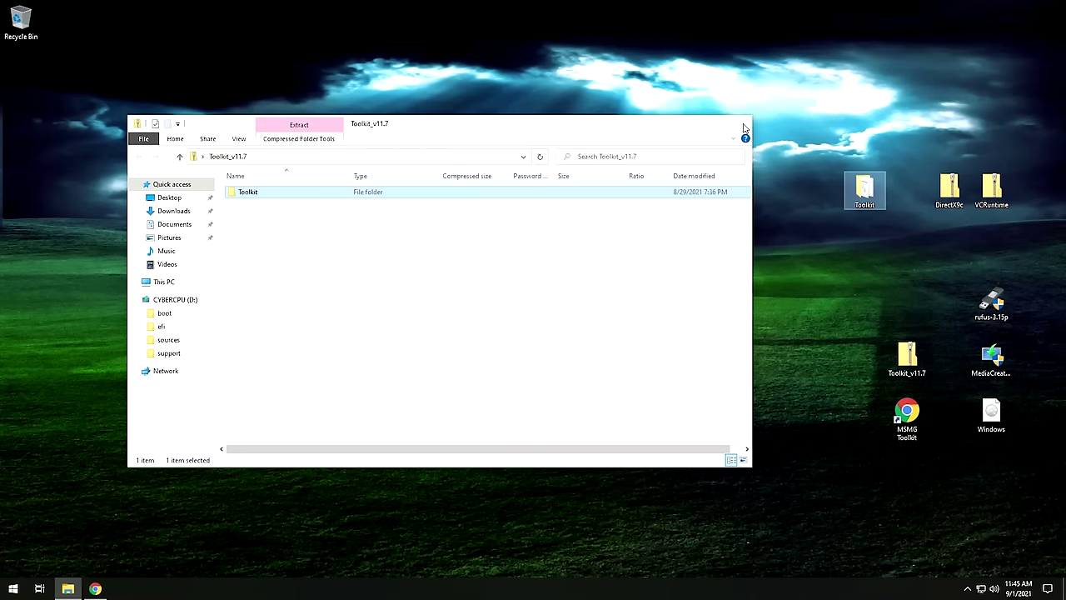
left_click(740, 125)
Step: Move the Windows disc image from the desktop into the ISO folder inside the extracted Toolkit folder
double_click(865, 190)
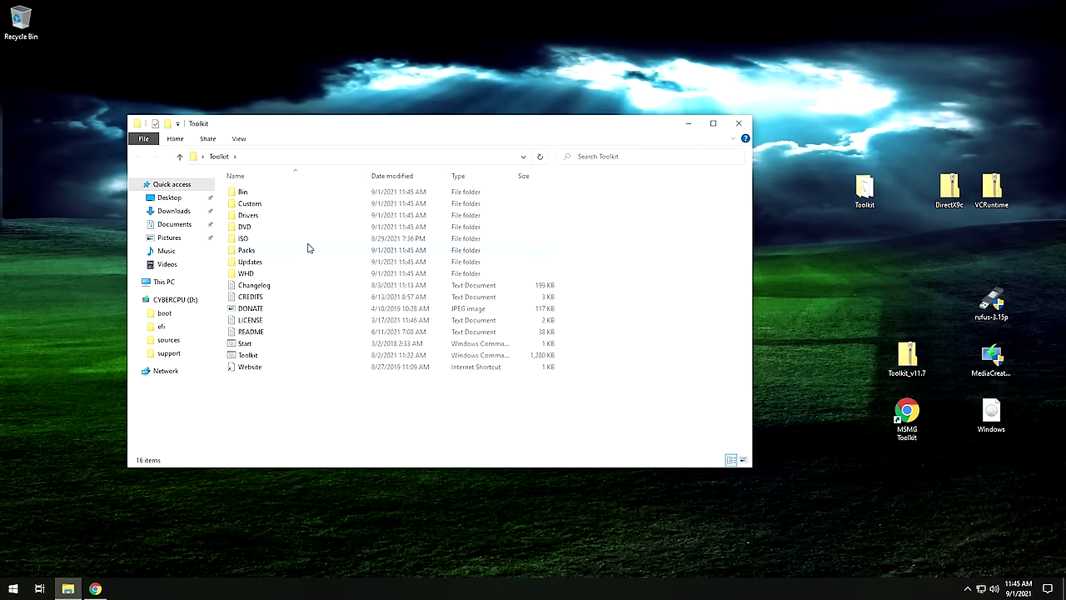
double_click(246, 239)
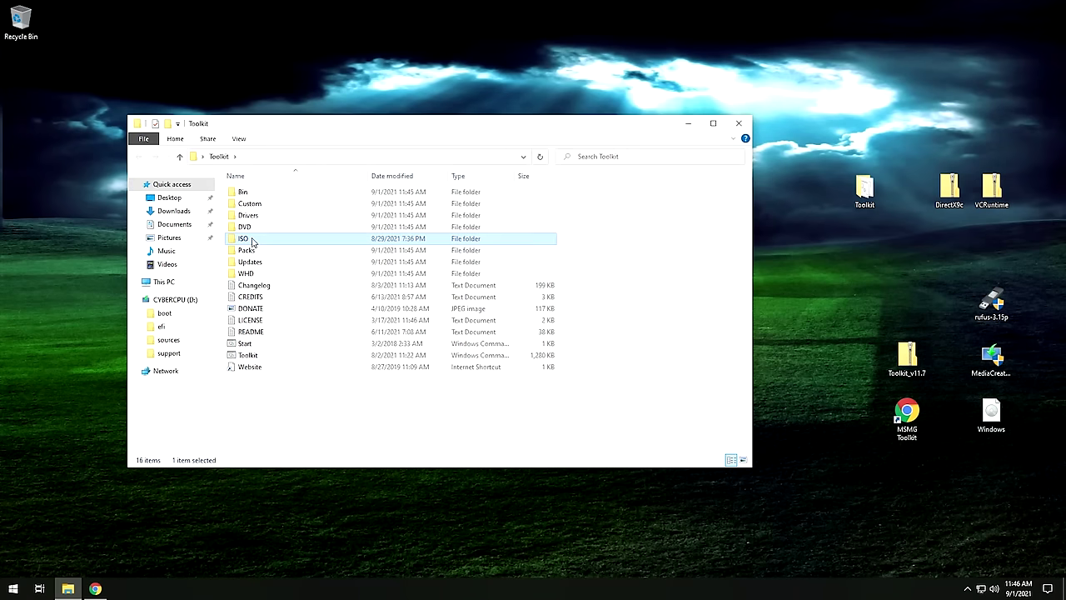
left_click_drag(993, 423, 421, 306)
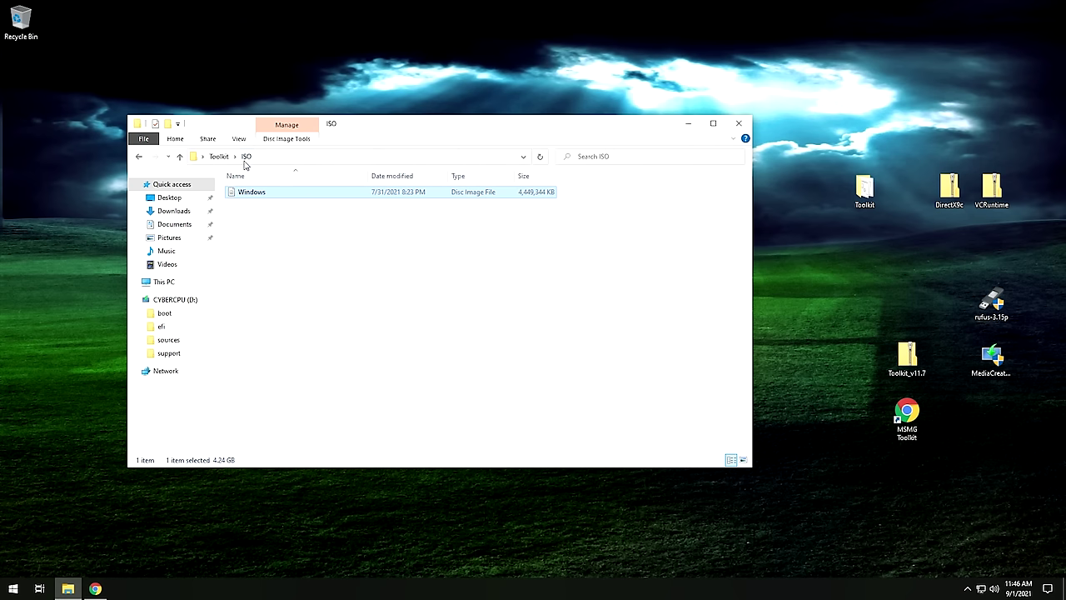
Step: Run the Start script from the Toolkit folder with elevated rights, accept the EULA, and continue to the main menu
left_click(219, 157)
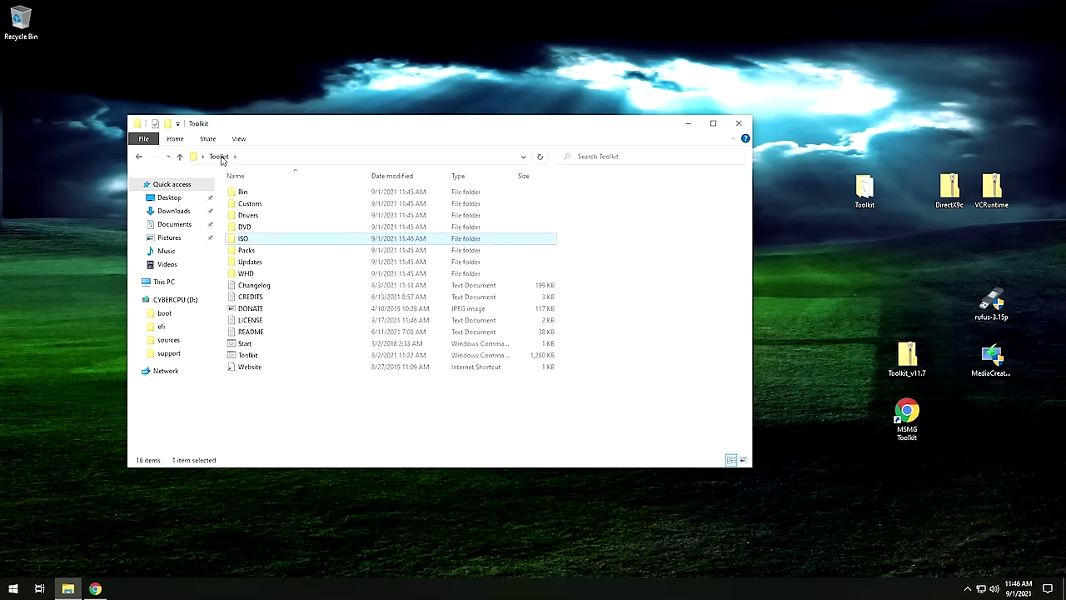
double_click(254, 344)
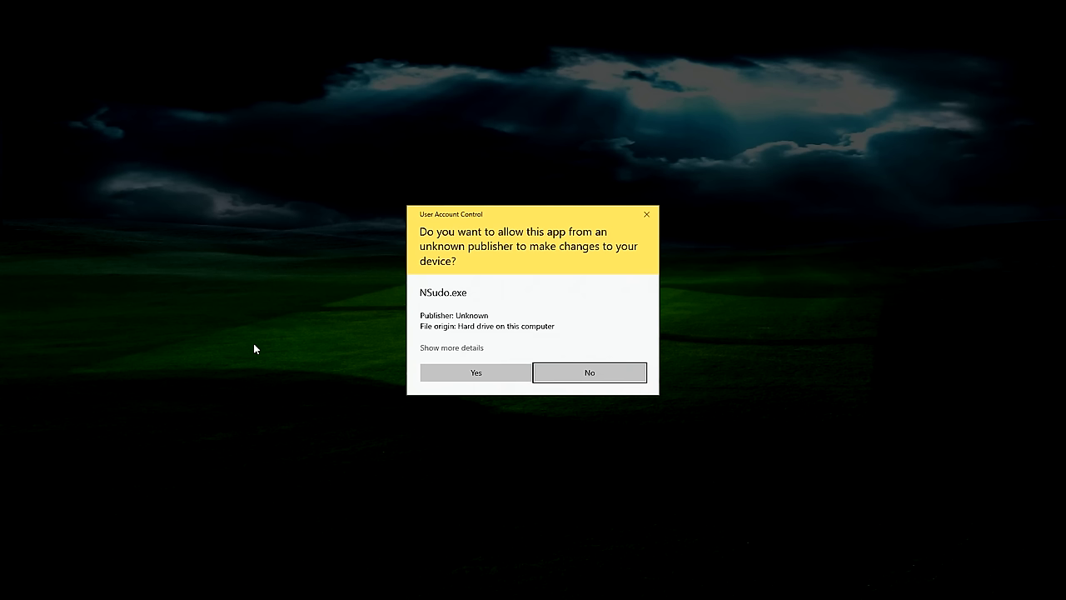
left_click(471, 372)
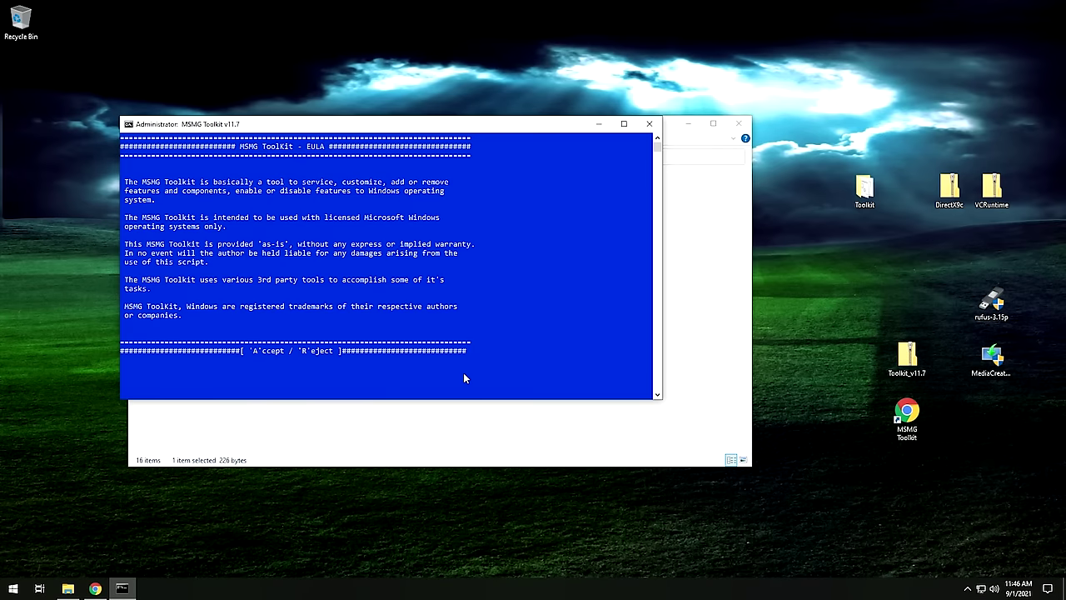
key("a")
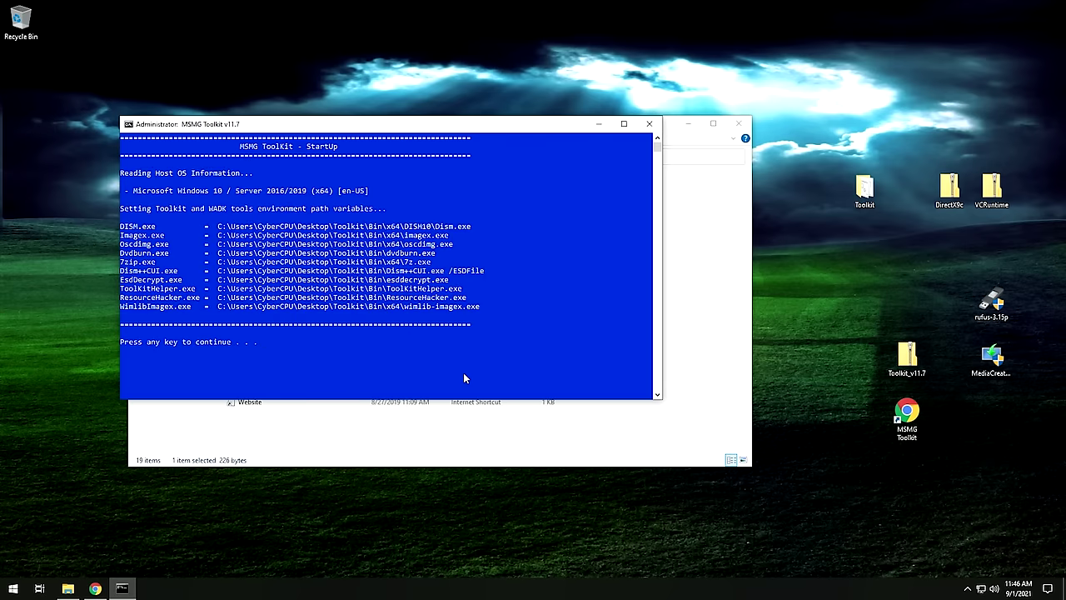
key("Return")
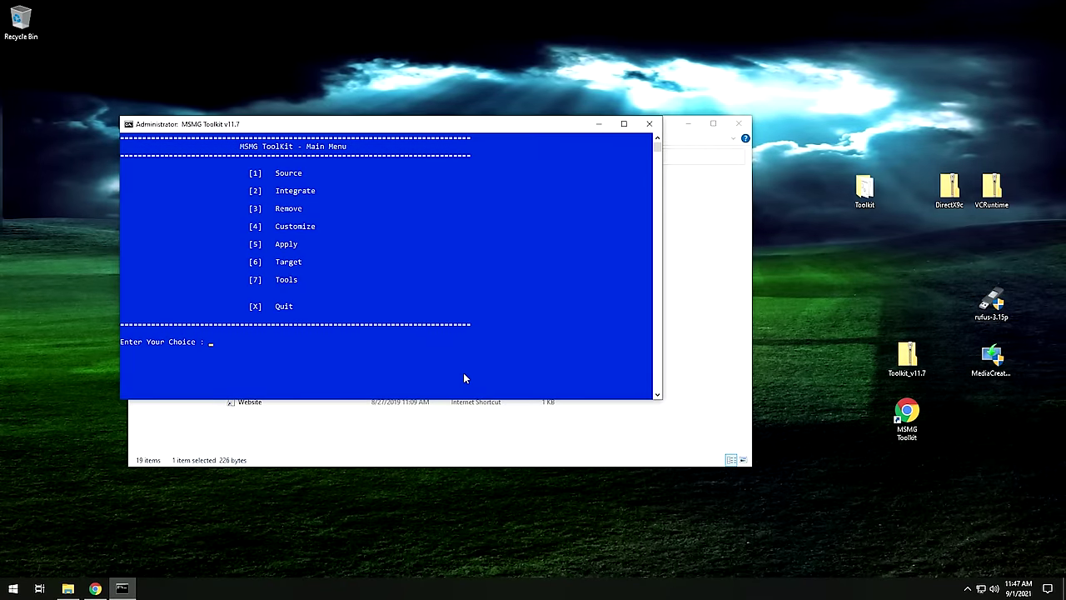
Step: Extract the source from the DVD ISO image named windows into the DVD folder and return to the main menu
type("1")
key("Return")
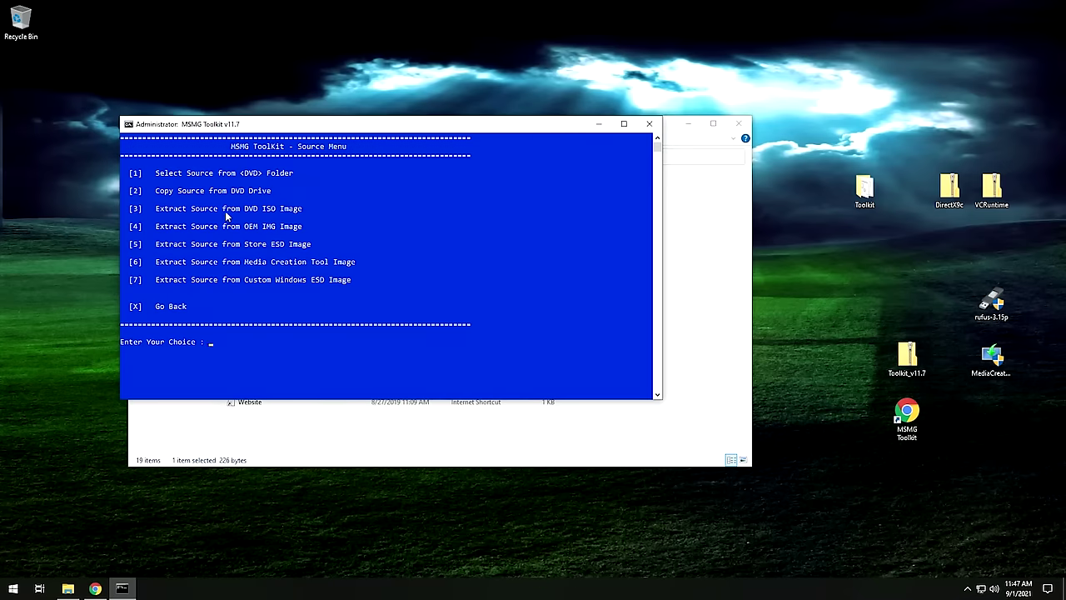
type("3")
key("Return")
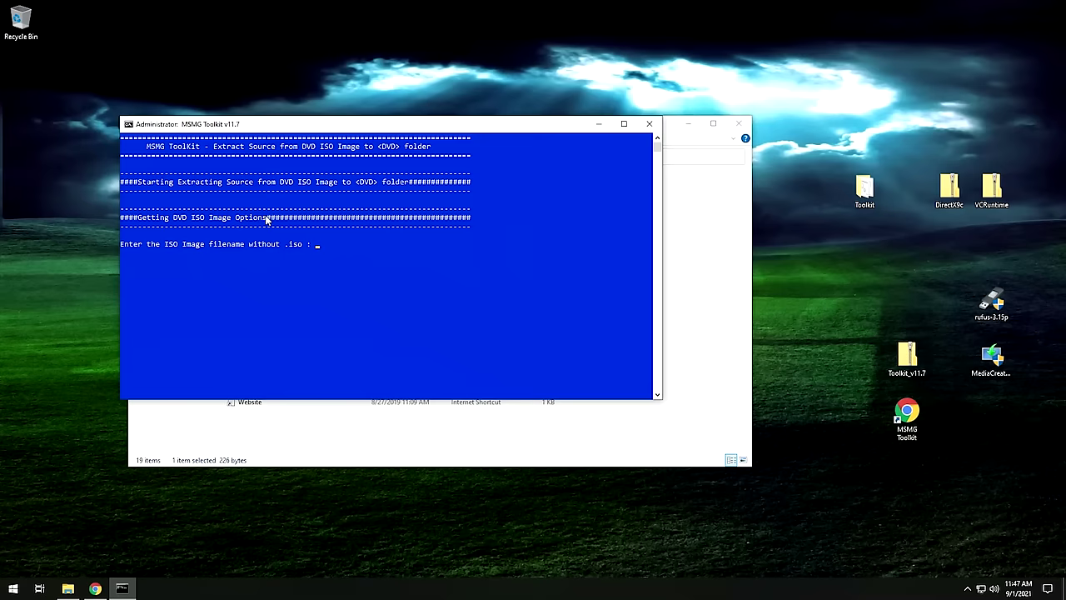
type("windows")
key("Return")
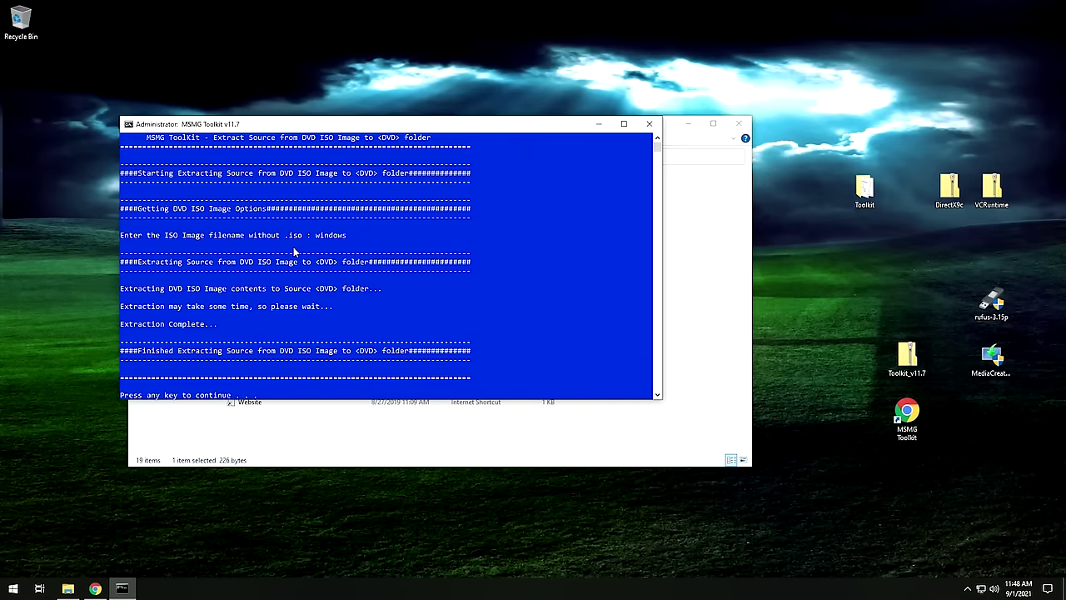
key("Return")
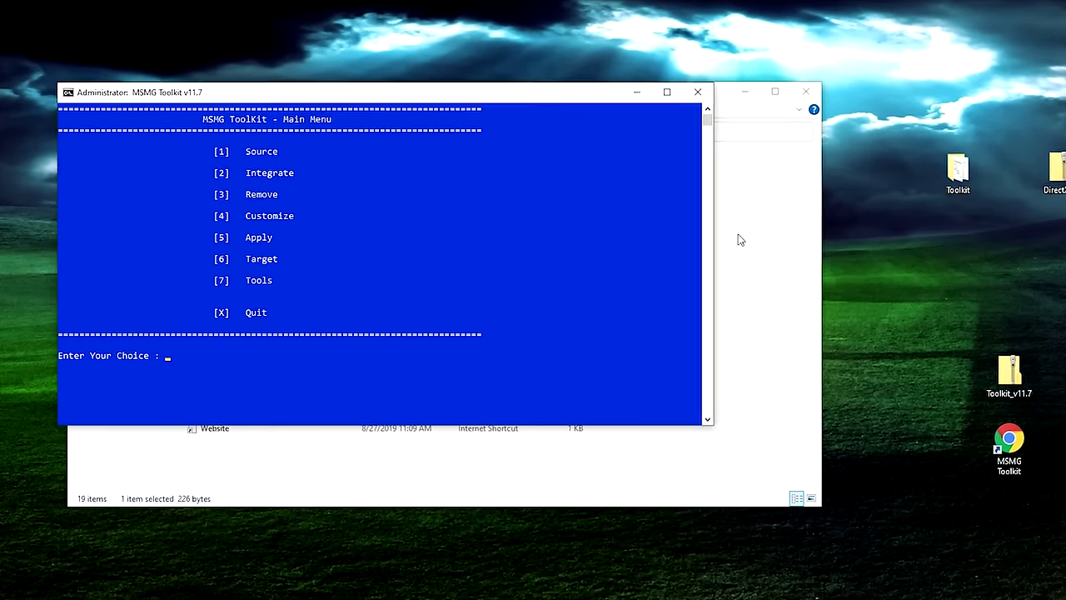
Step: Examine the extracted setup files in the Toolkit's DVD folder, returning to the MSMG Toolkit main menu
left_click(750, 241)
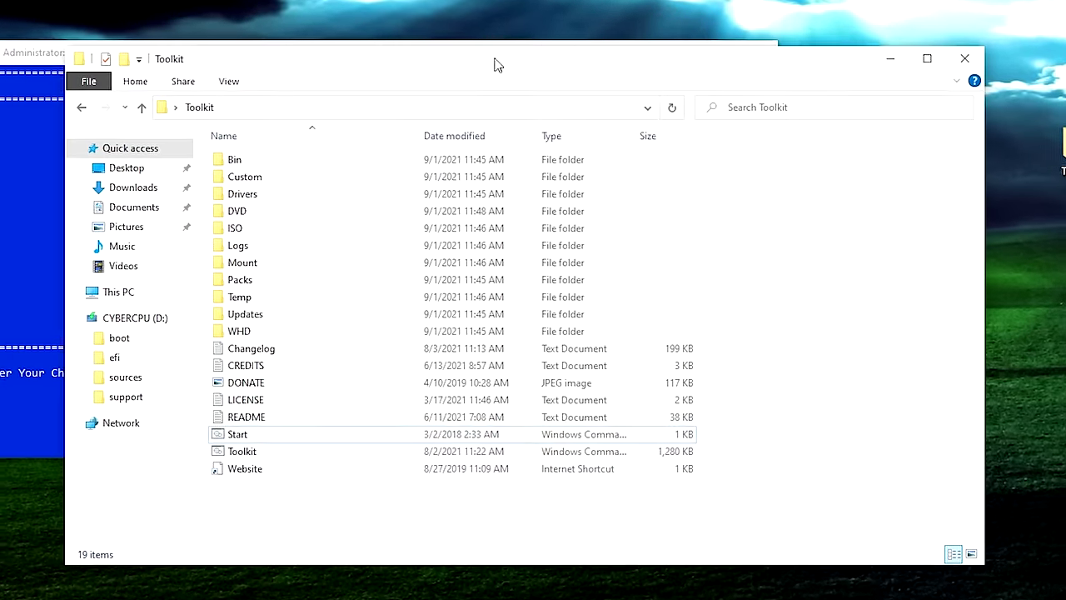
double_click(250, 210)
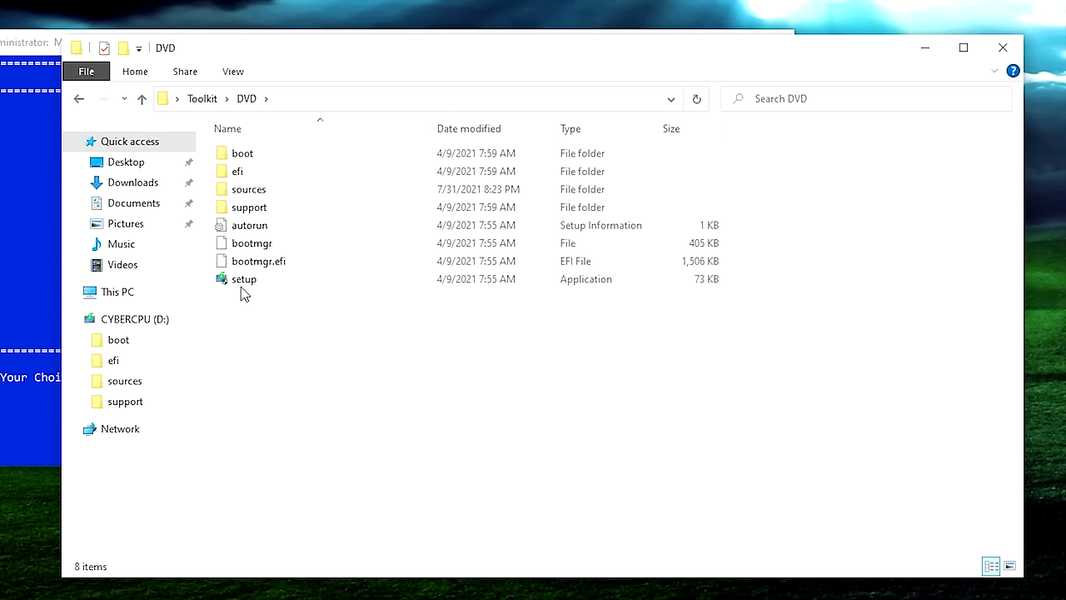
left_click(206, 100)
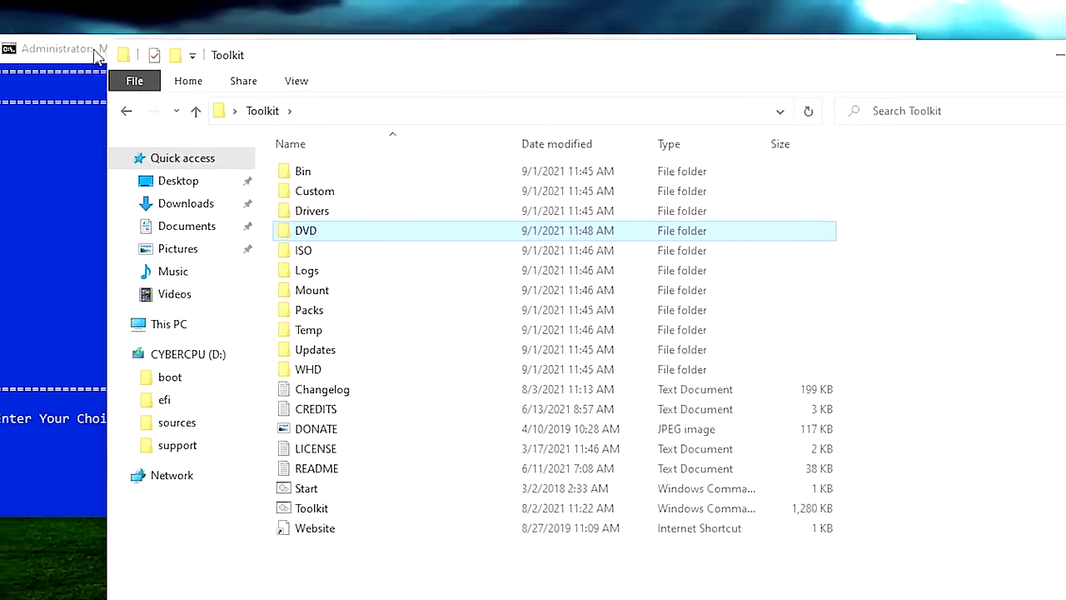
left_click(25, 41)
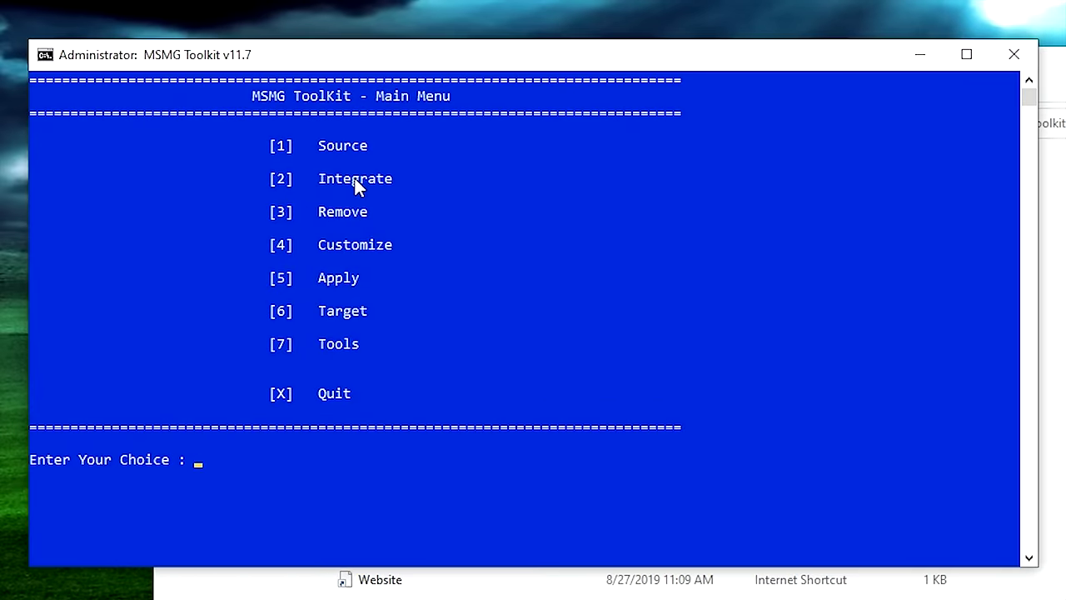
Step: Extract the source from the custom Windows ESD image using index 6, Windows 10 Pro, and return to the main menu
type("1")
key("Return")
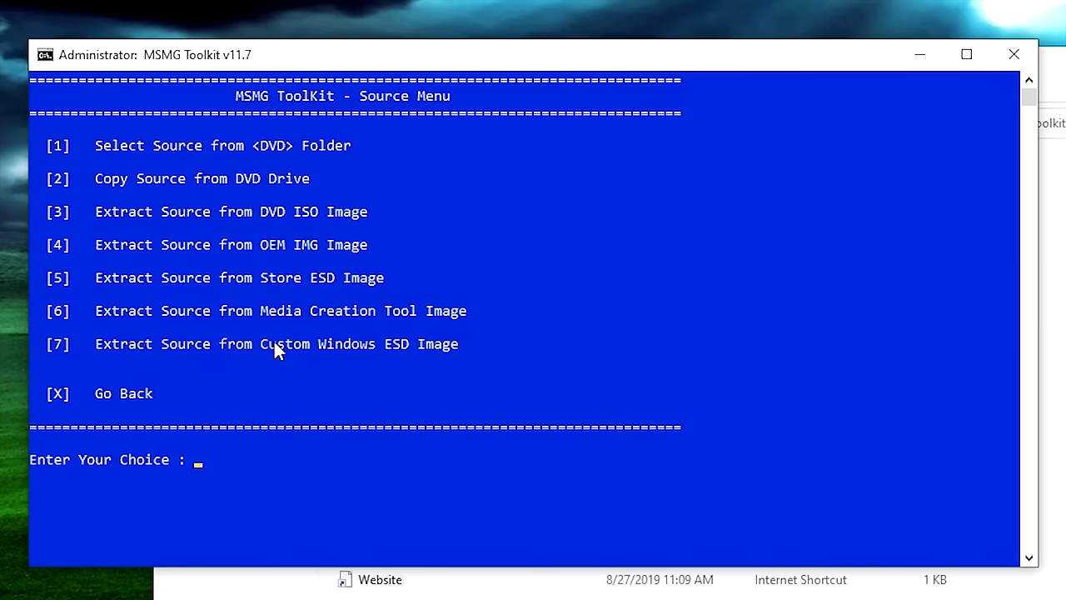
type("7")
key("Return")
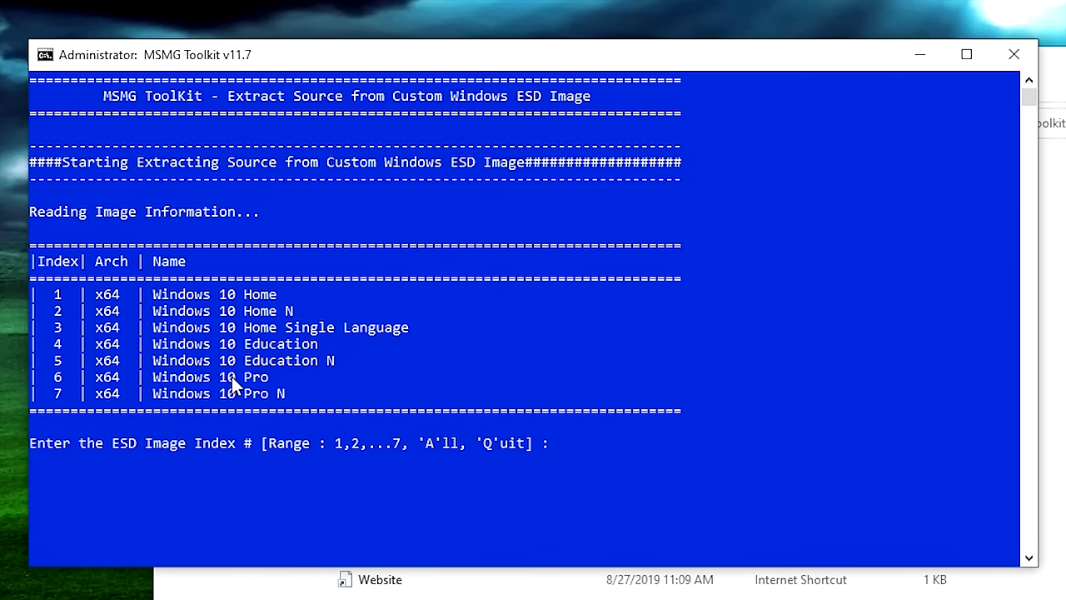
type("6")
key("Return")
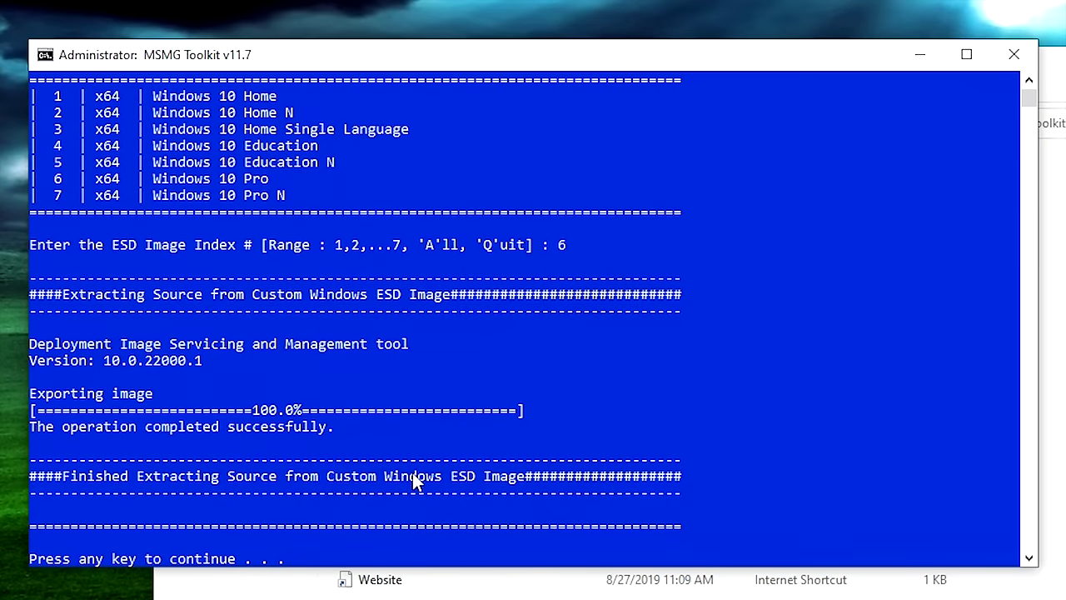
key("Return")
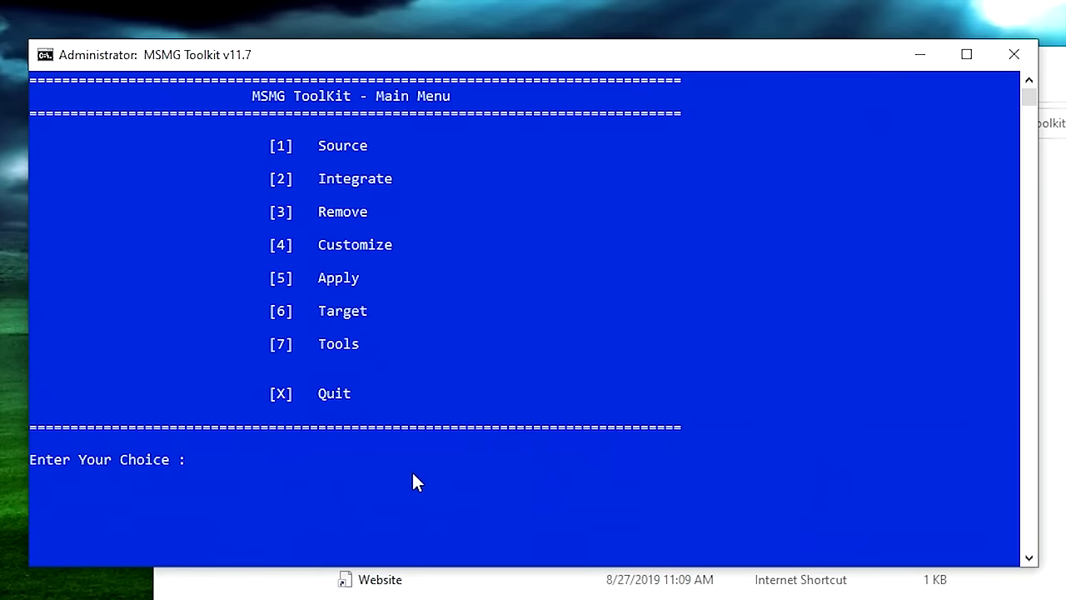
Step: Select image index 1, Windows 10 Pro, from the DVD folder as source and mount it with the Windows Setup boot and recovery images
key("1")
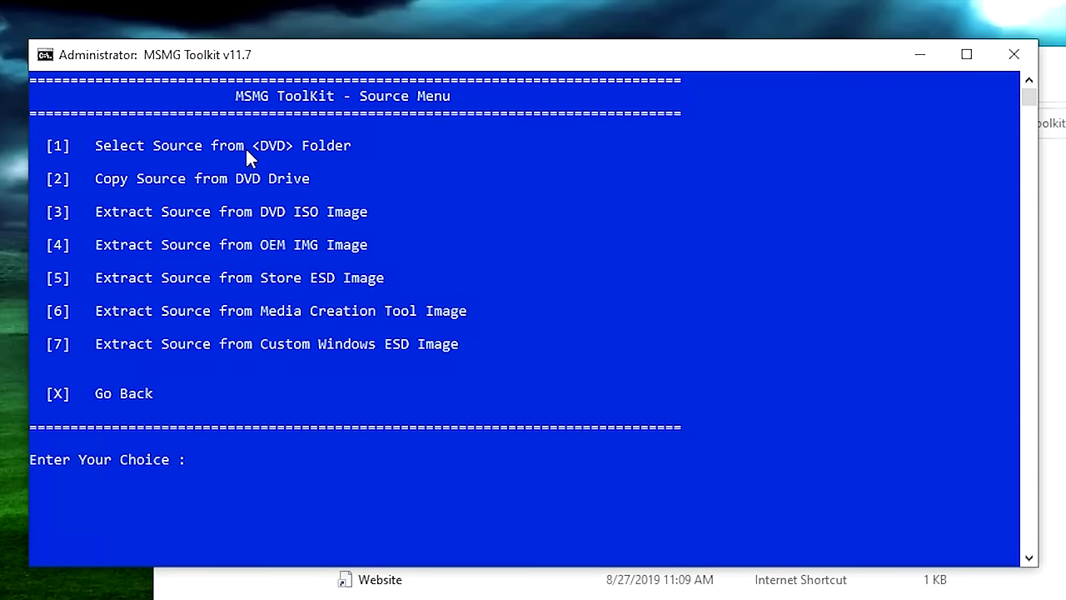
key("1")
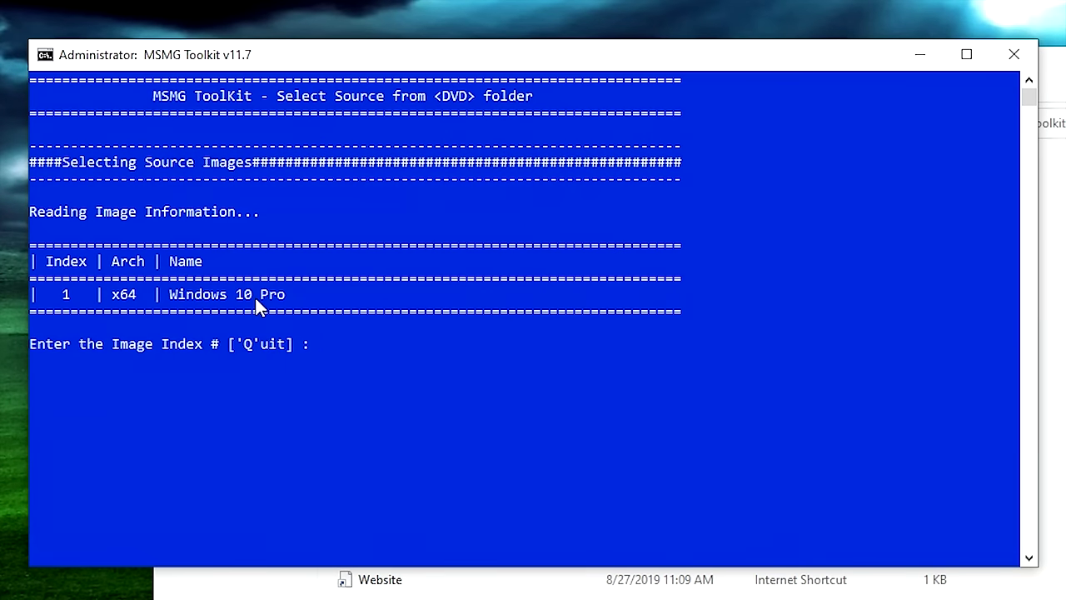
type("1")
key("Return")
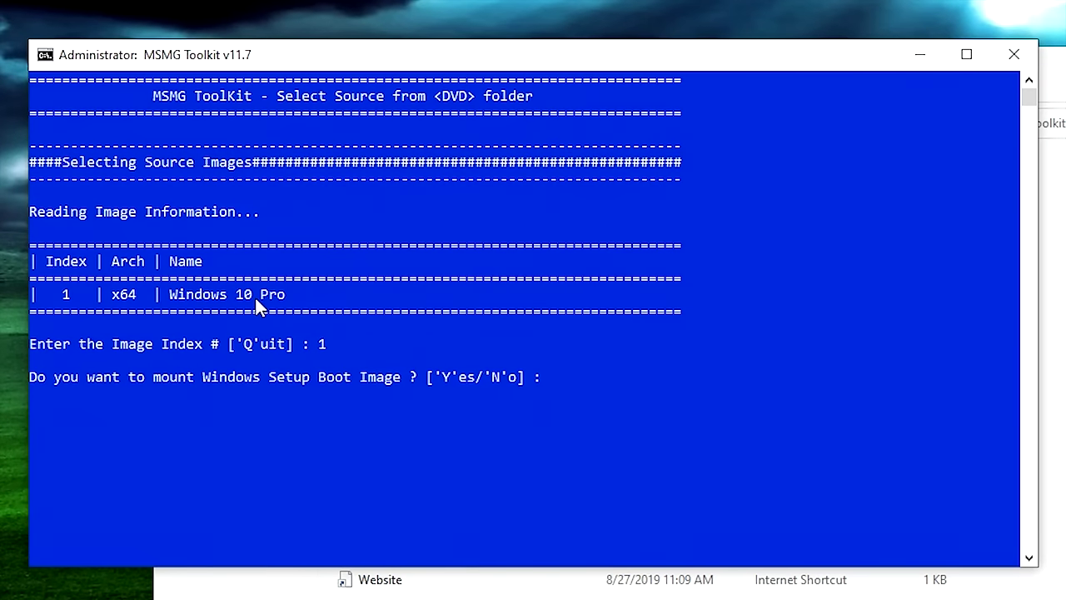
type("Y")
key("Return")
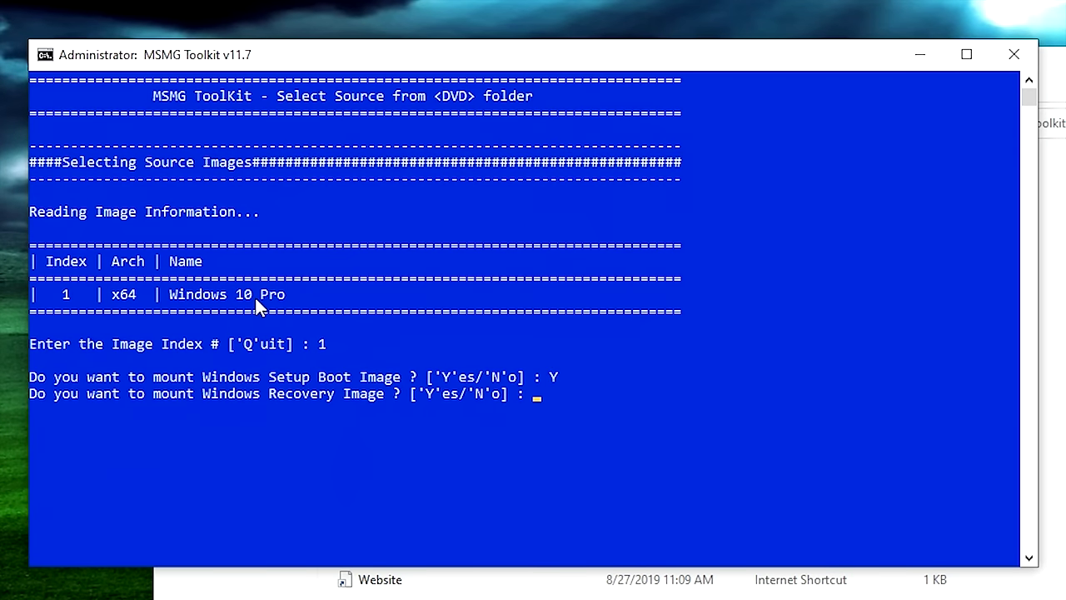
type("Y")
key("Return")
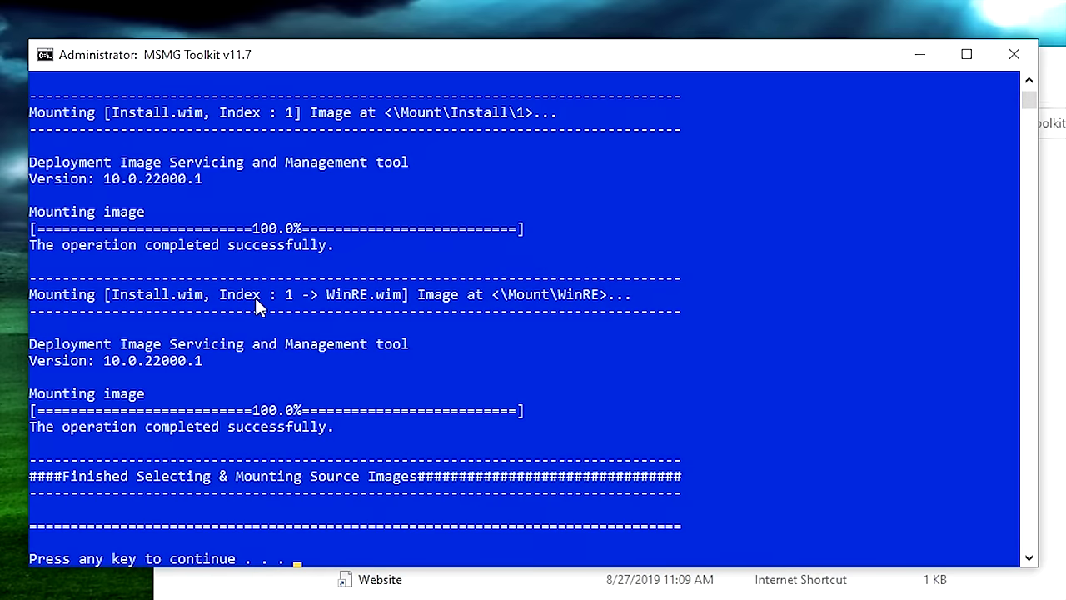
key("Return")
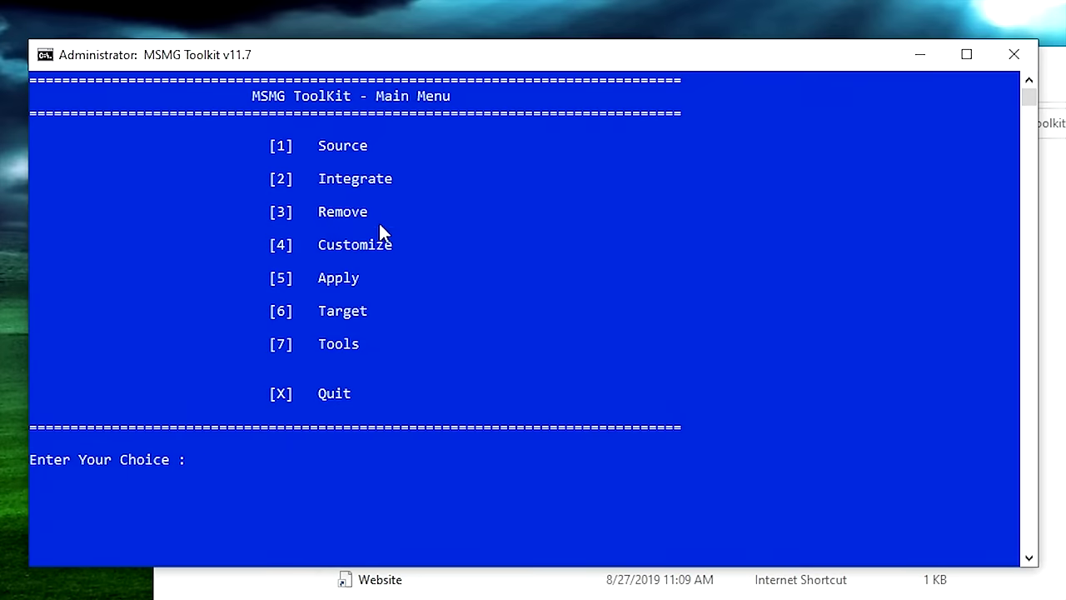
Step: Open the component category selection for removing Windows components
type("3")
key("Return")
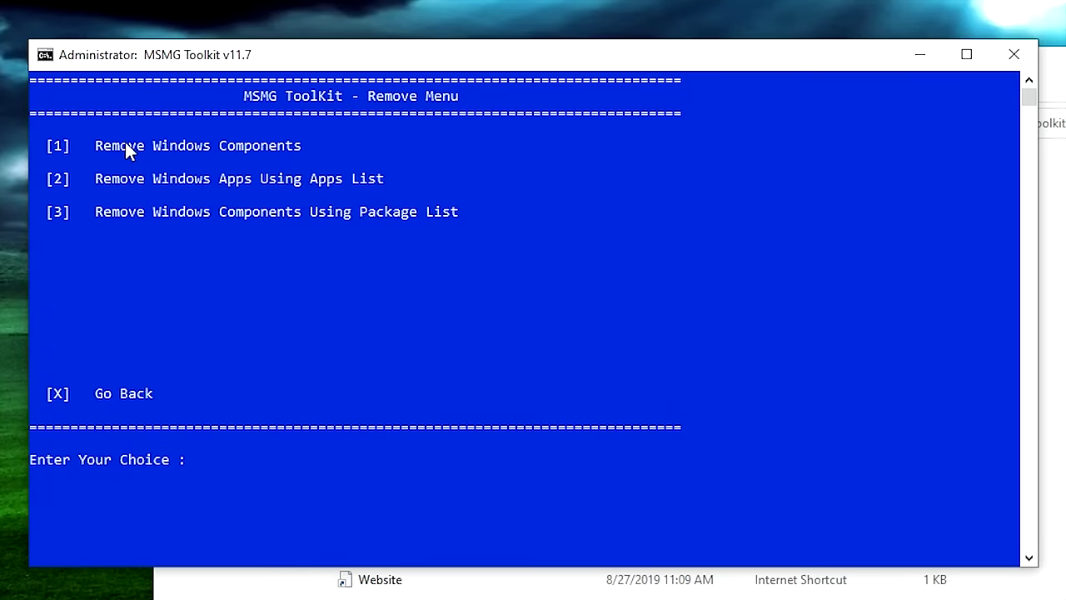
type("1")
key("Return")
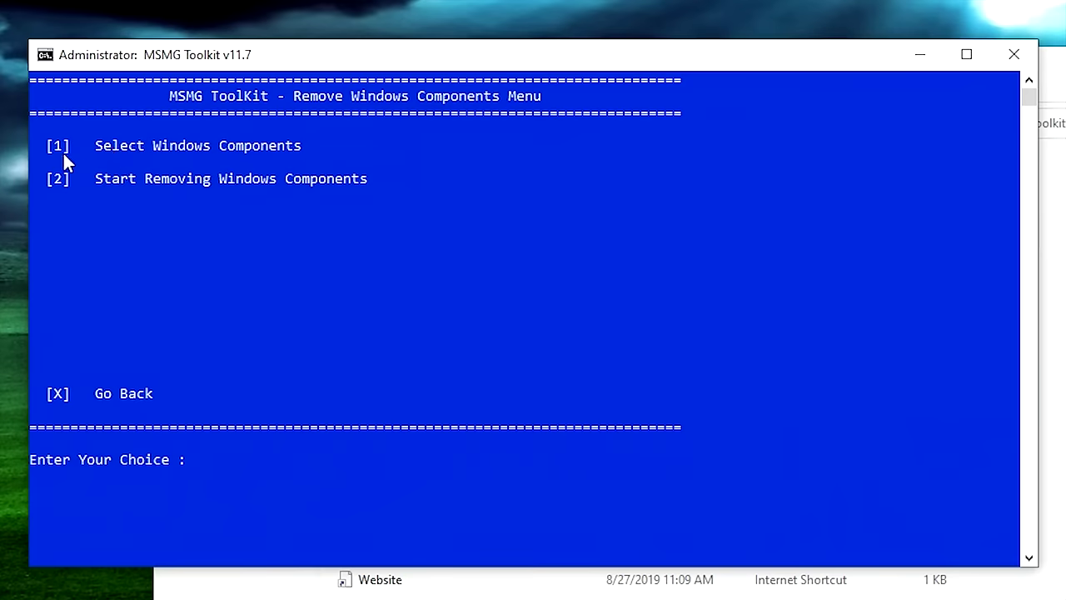
type("1")
key("Return")
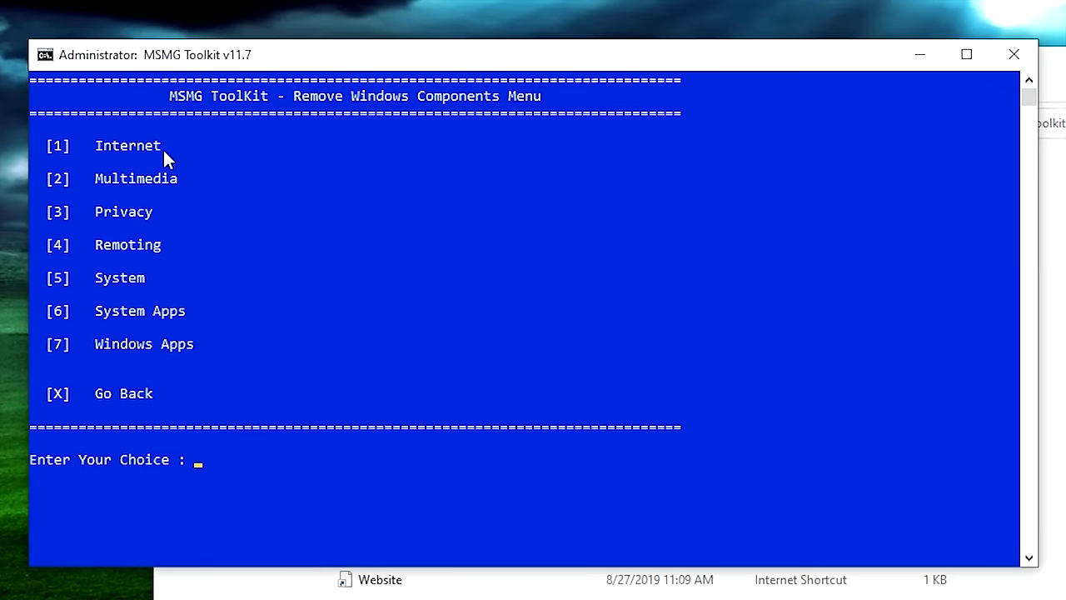
Step: Mark all Internet components except Internet Explorer for removal and return to the component categories
type("1")
key("Return")
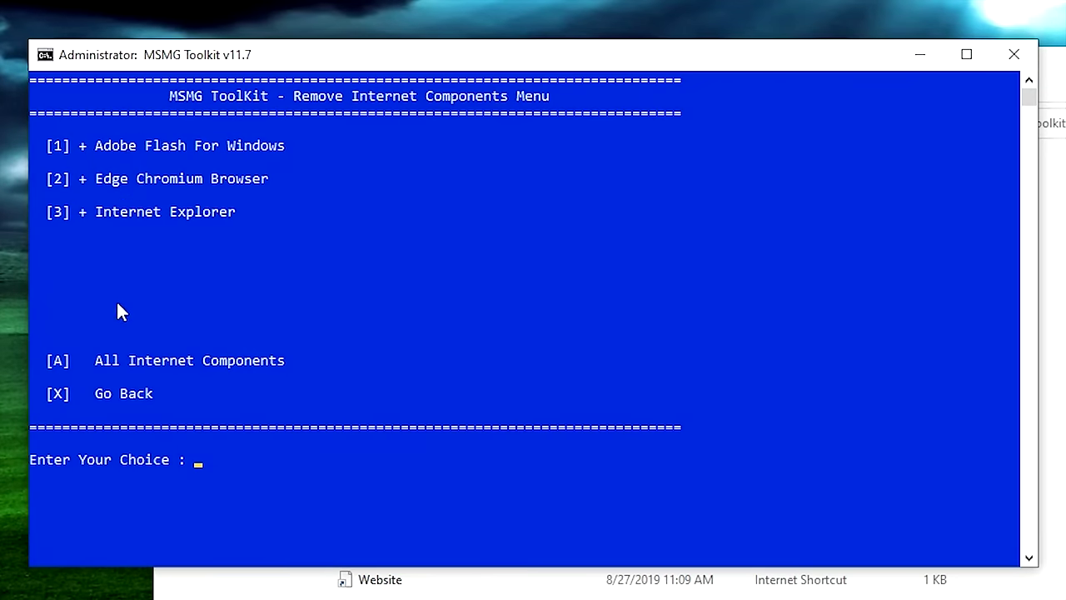
type("A")
key("Return")
type("3")
key("Return")
type("x")
key("Return")
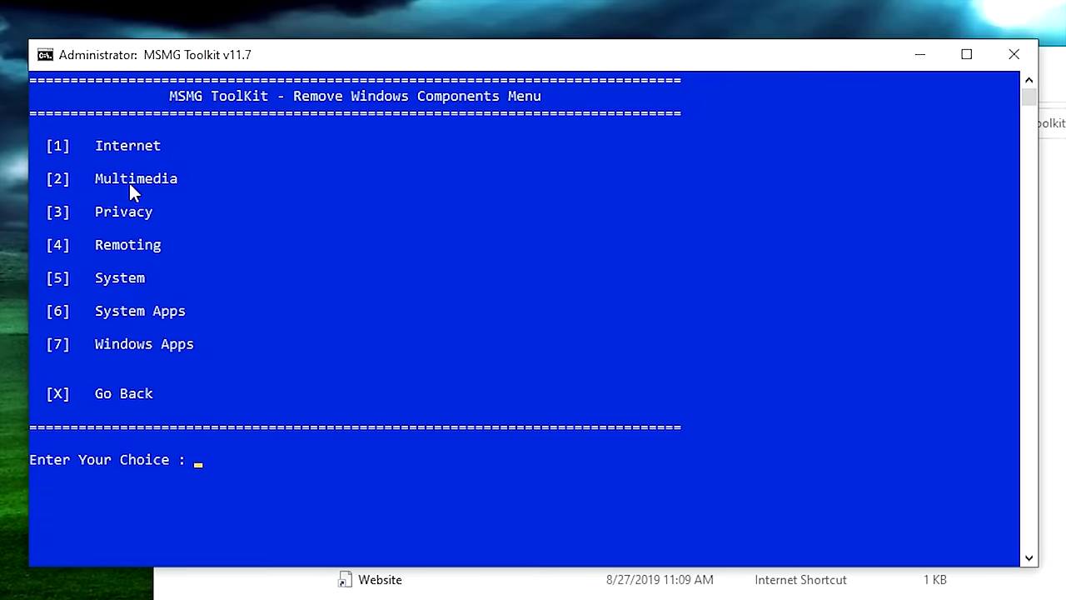
Step: Mark all Multimedia components for removal except First Logon Animation, Game Explorer and Windows Media Player, and return to the component categories
type("2")
key("Return")
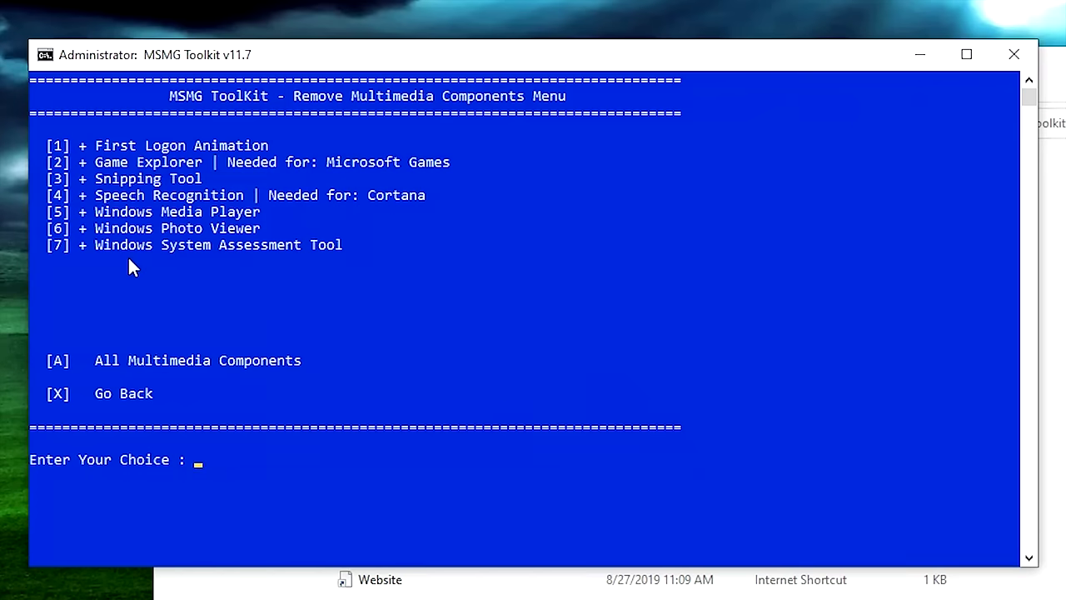
type("A")
key("Return")
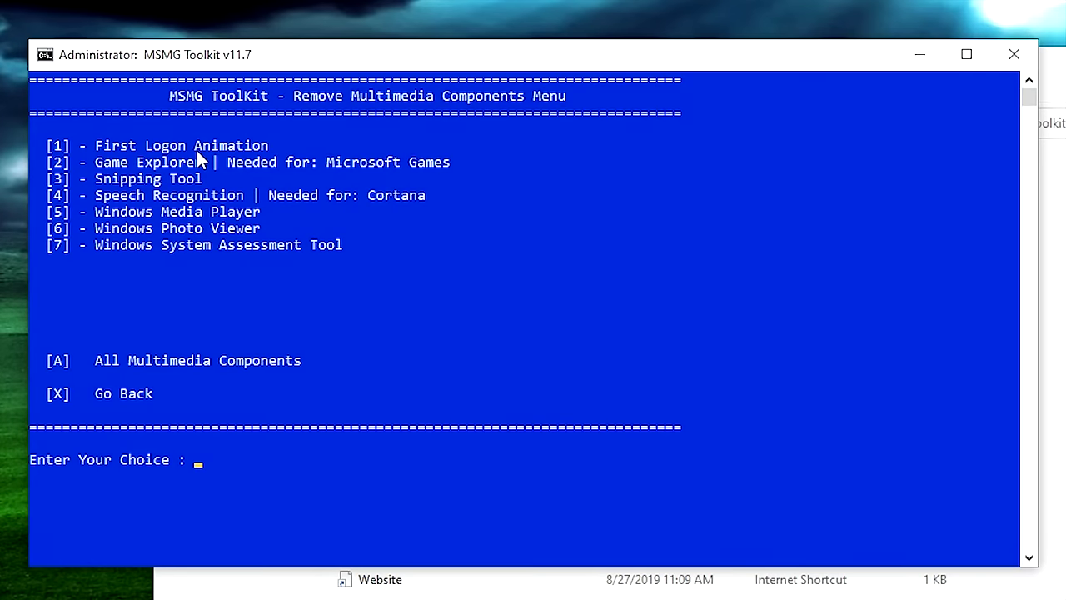
type("1")
key("Return")
type("2")
key("Return")
type("5")
key("Return")
type("x")
key("Return")
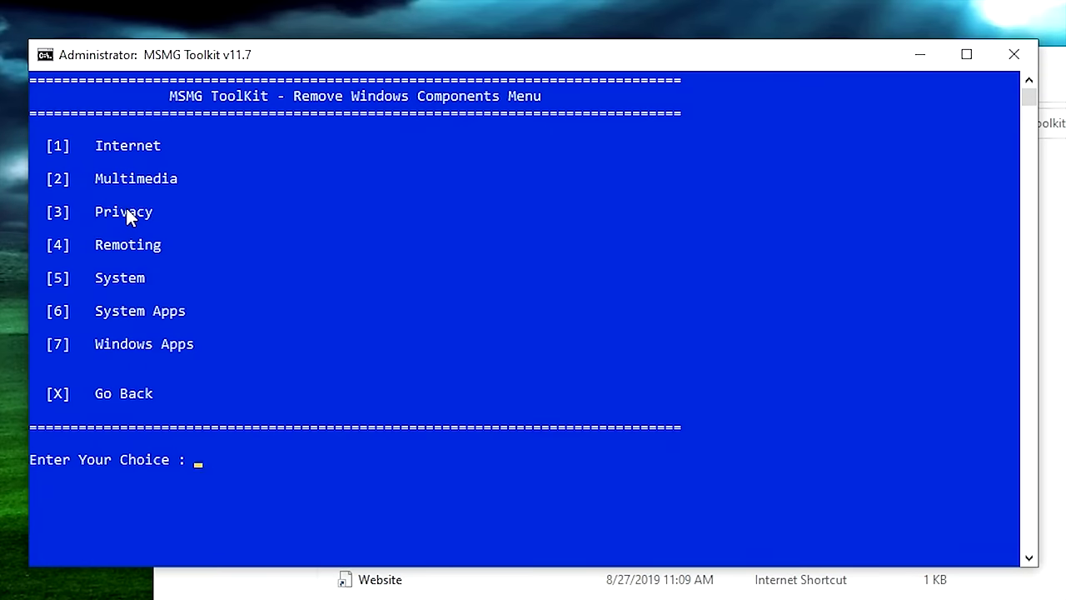
Step: Mark all Privacy components for removal and return to the component categories
type("3")
key("Return")
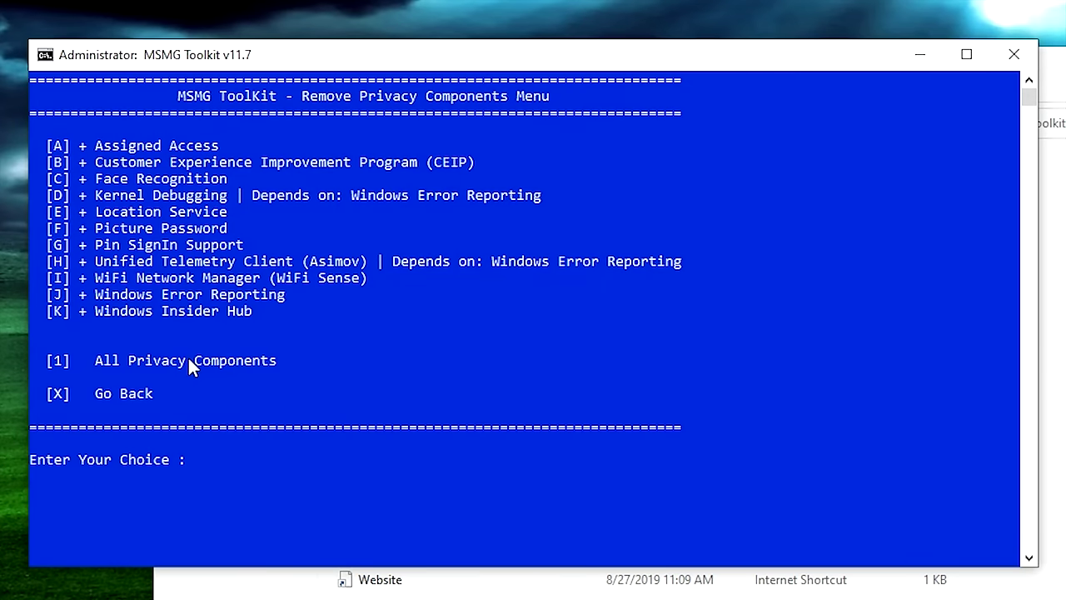
type("1")
key("Return")
type("x")
key("Return")
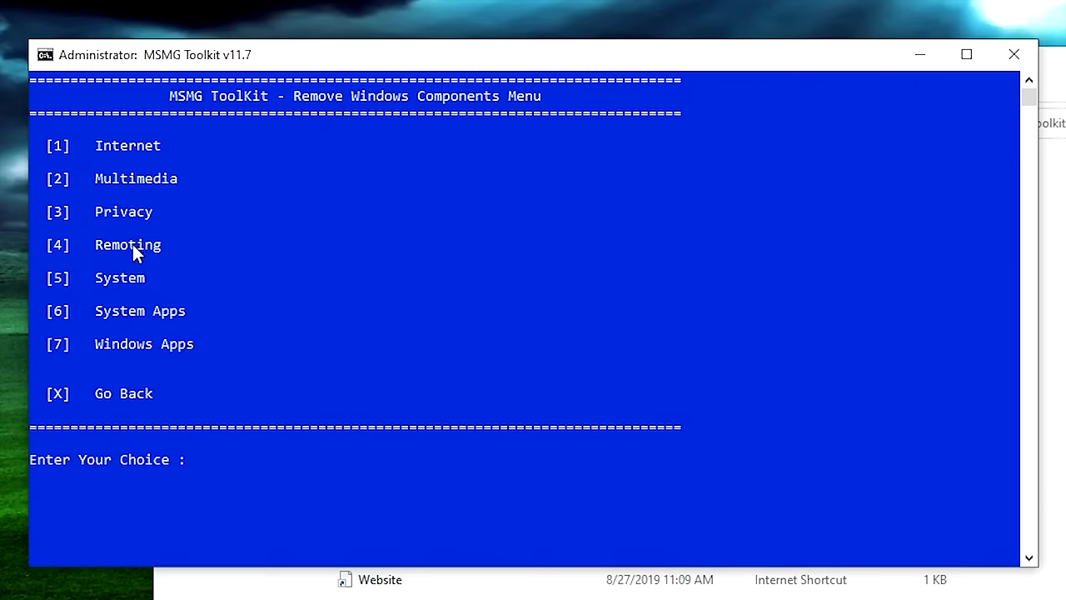
Step: Mark all Remoting components for removal
type("4")
key("Return")
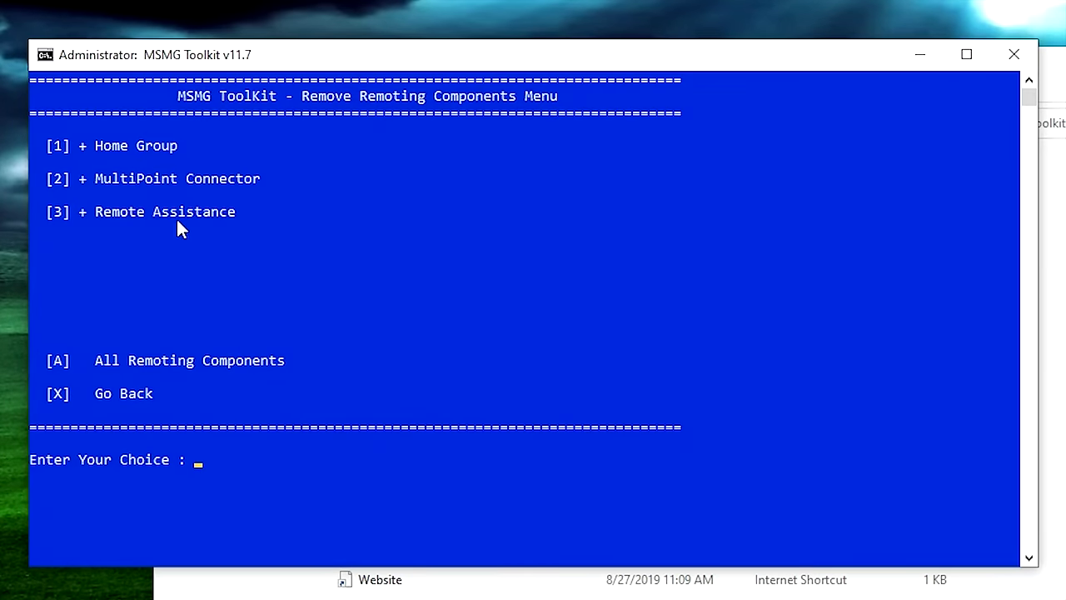
type("A")
key("Return")
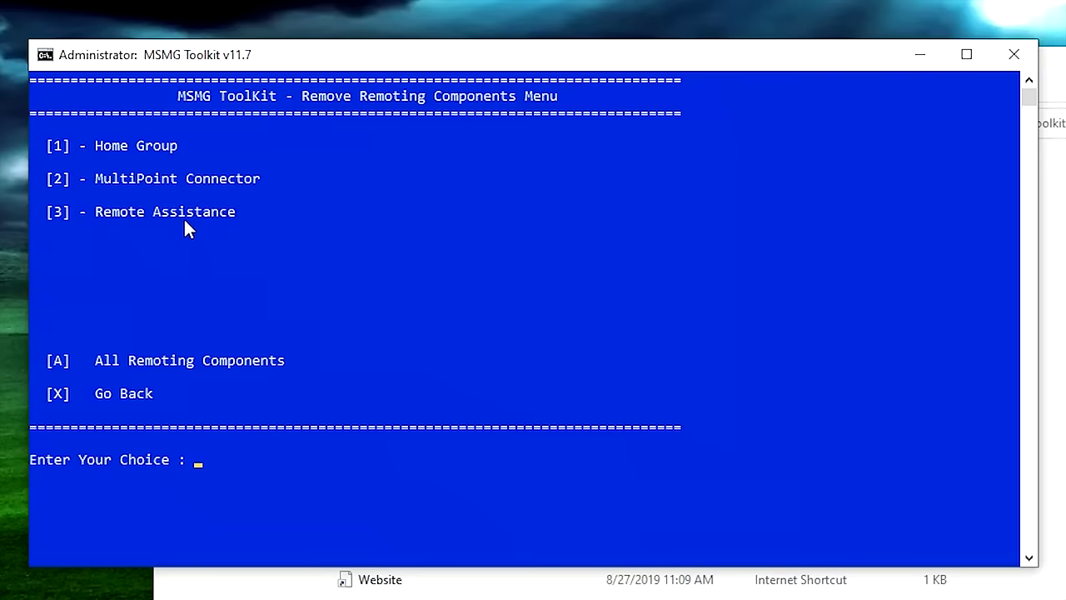
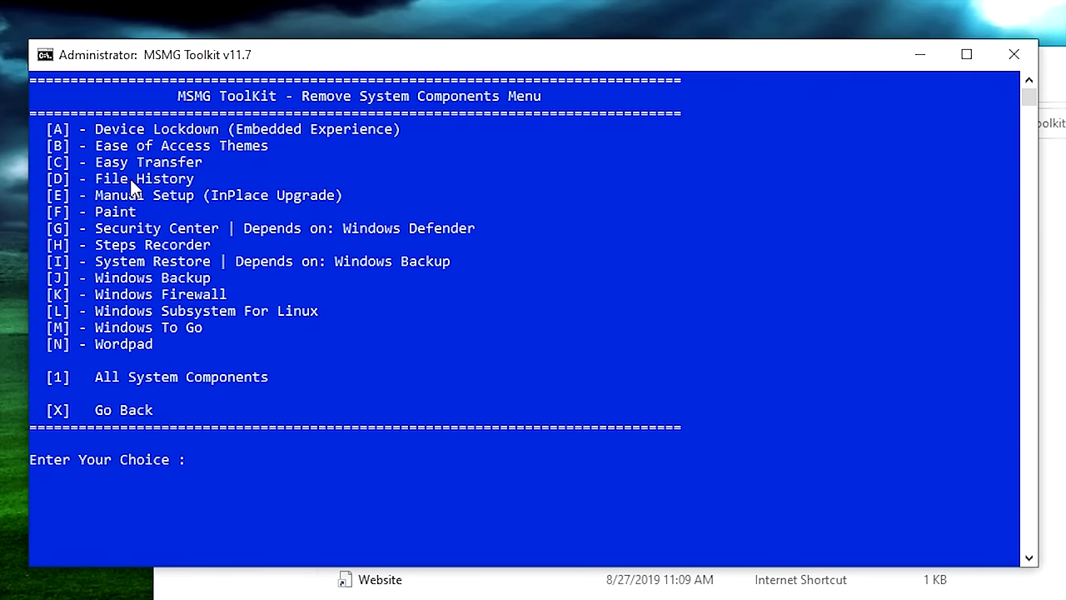
Step: Exclude File History, Paint, Security Center, System Restore and Windows Backup from the System components marked for removal
type("d")
key("Return")
type("G")
key("Return")
type("i")
key("Return")
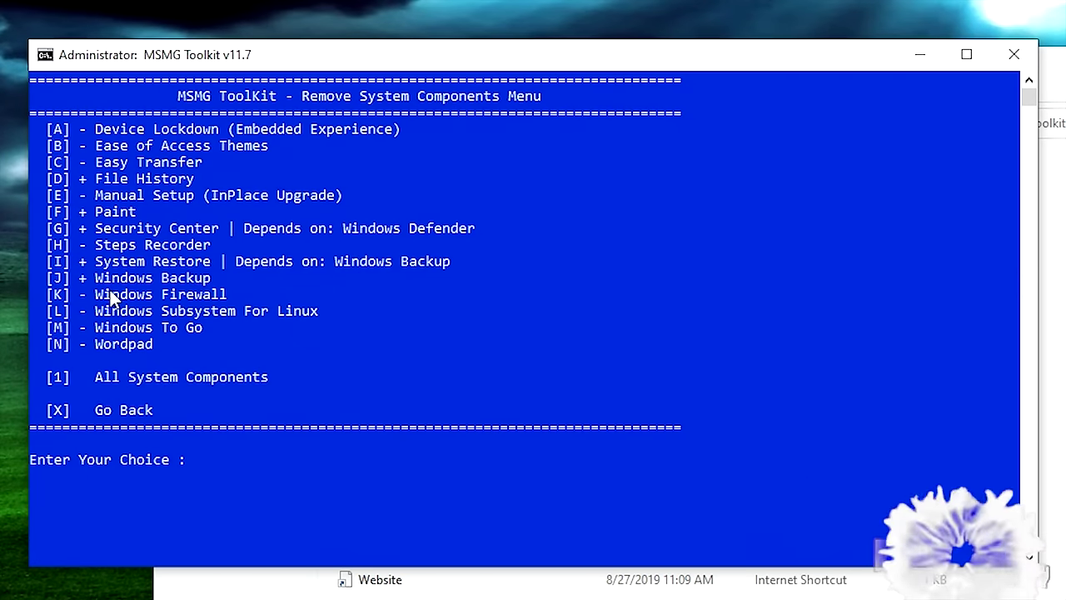
Step: Exclude Windows Firewall, Windows Subsystem For Linux and Wordpad from the System component removal and return to the component categories
type("K")
key("Return")
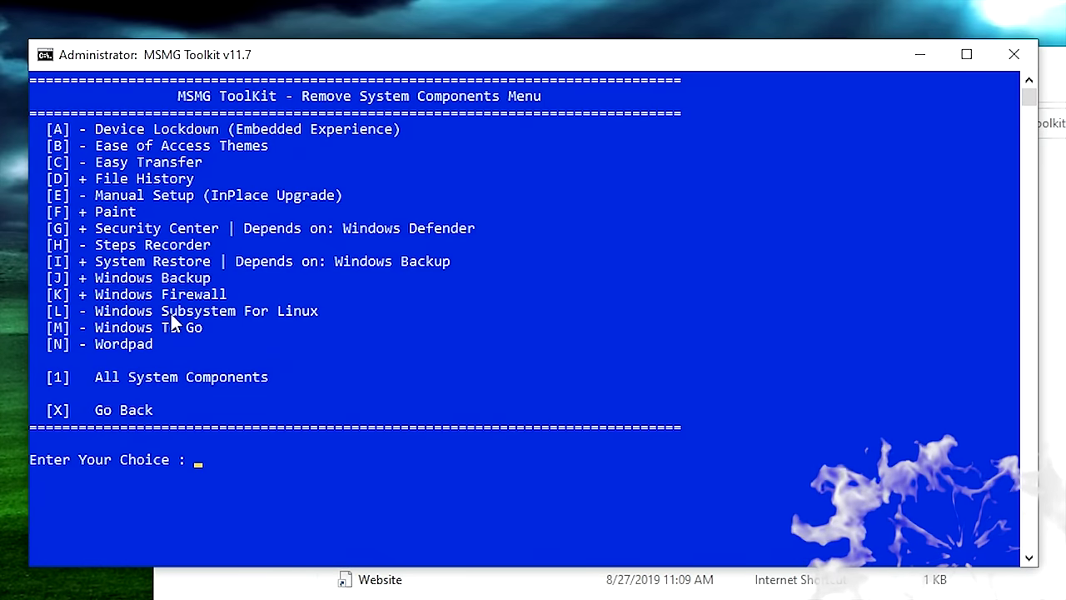
type("L")
key("Return")
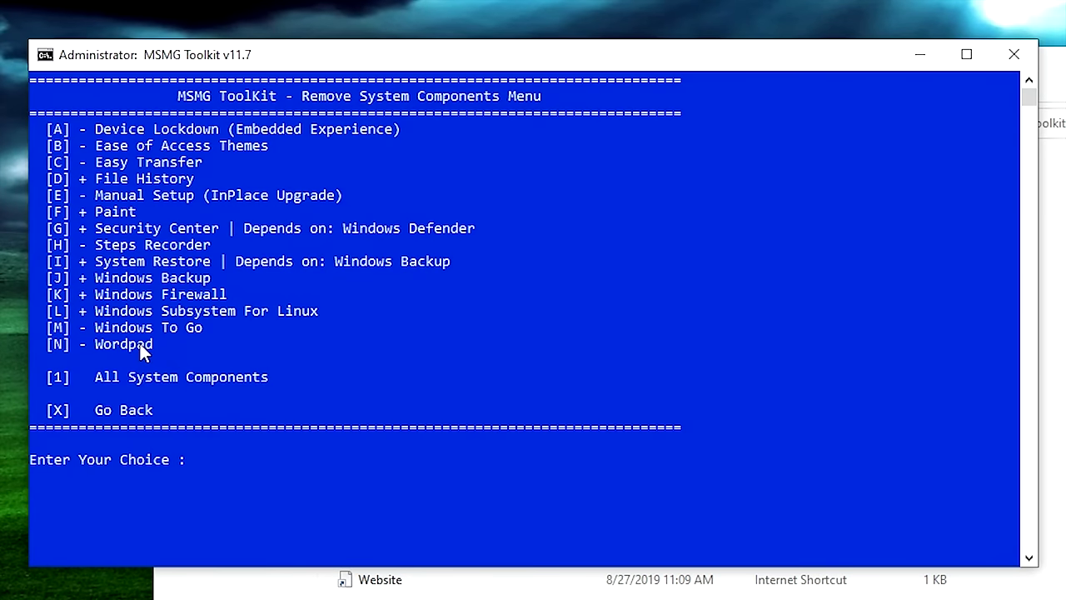
type("N")
key("Return")
type("X")
key("Return")
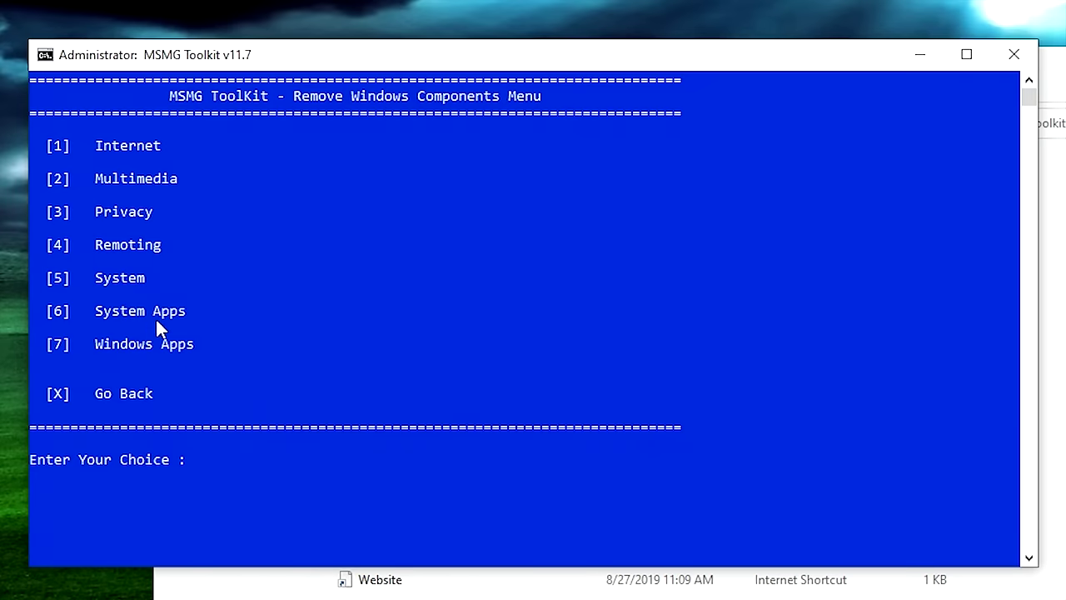
Step: Mark all System Apps for removal from the Windows image
type("6")
key("Return")
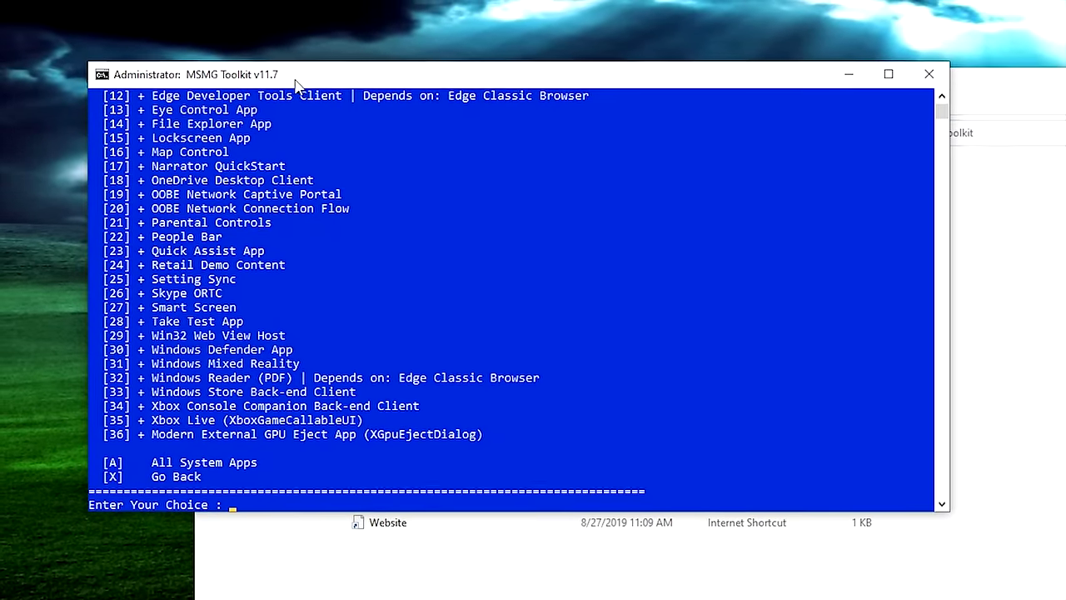
left_click_drag(256, 83, 353, 17)
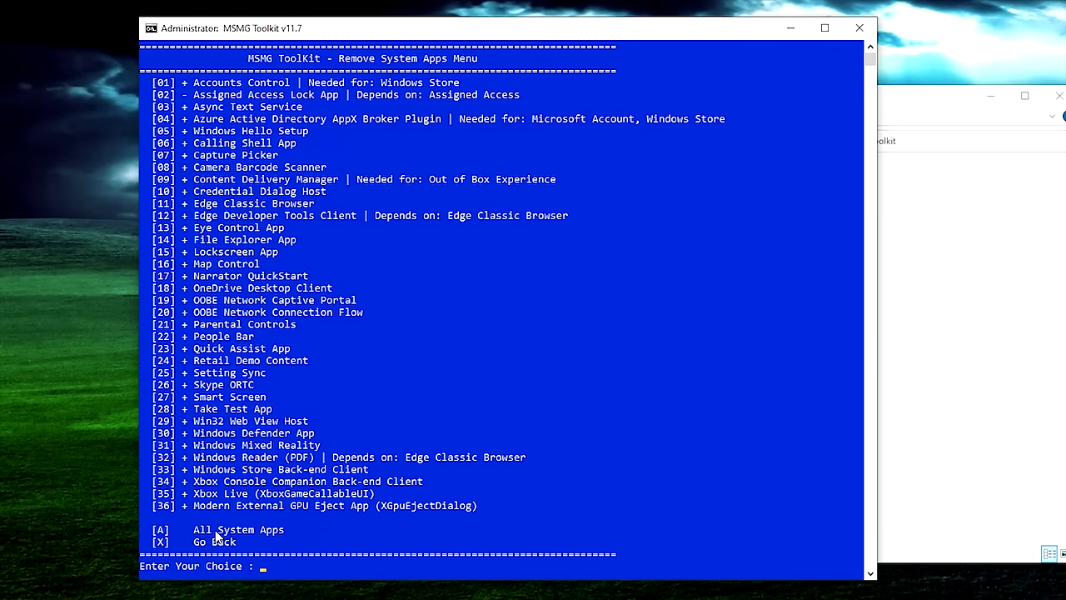
type("a")
key("Return")
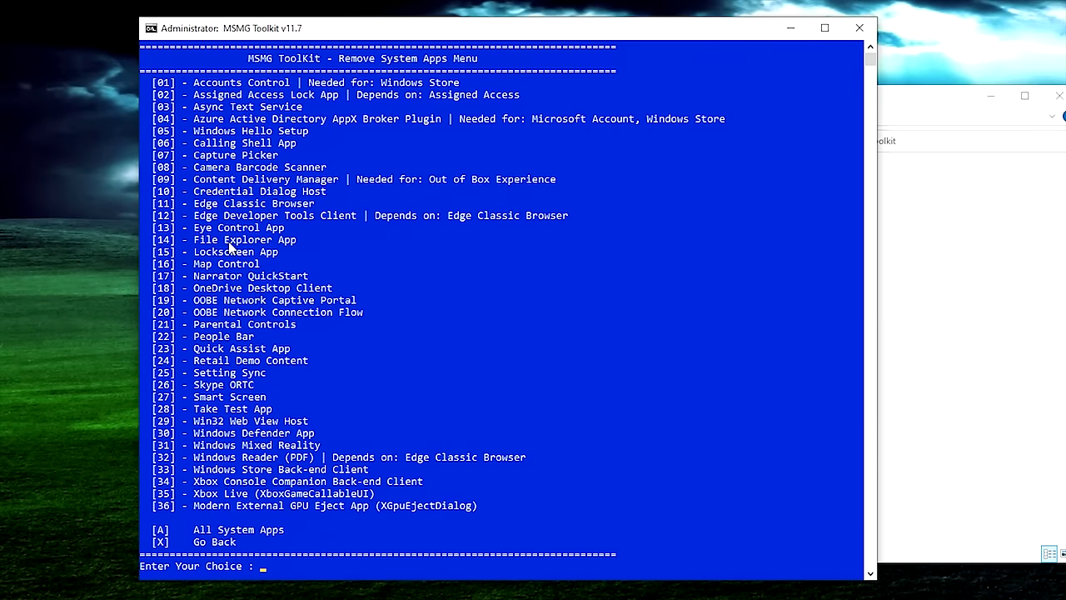
Step: Exclude the File Explorer App from the System Apps marked for removal and return to the component categories
type("14")
key("Return")
key("Return")
type("x")
key("Return")
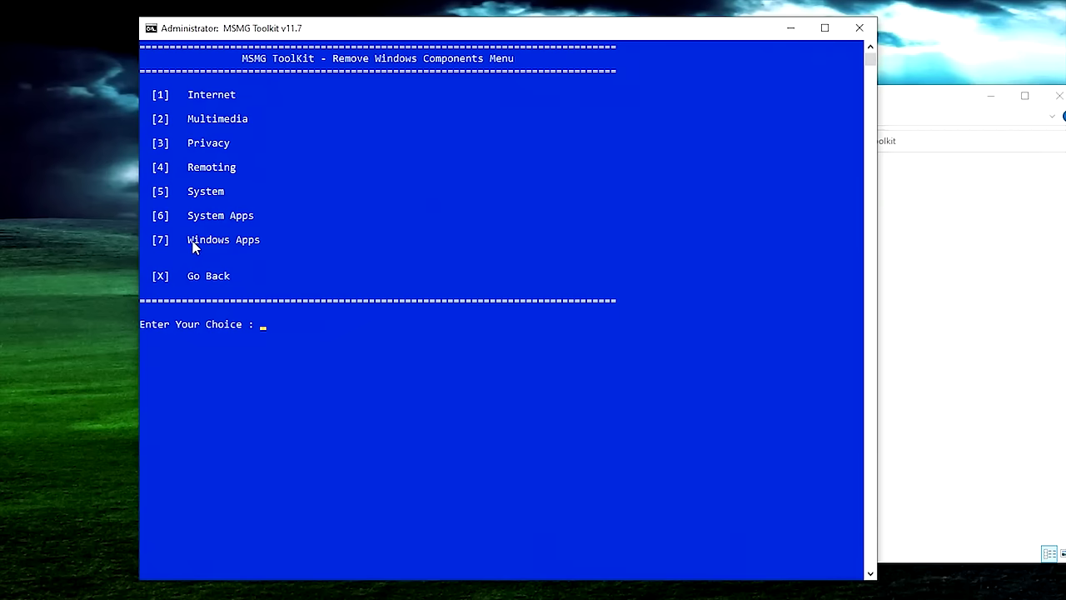
Step: Mark all Windows Apps for removal from the Windows image
type("7")
key("Return")
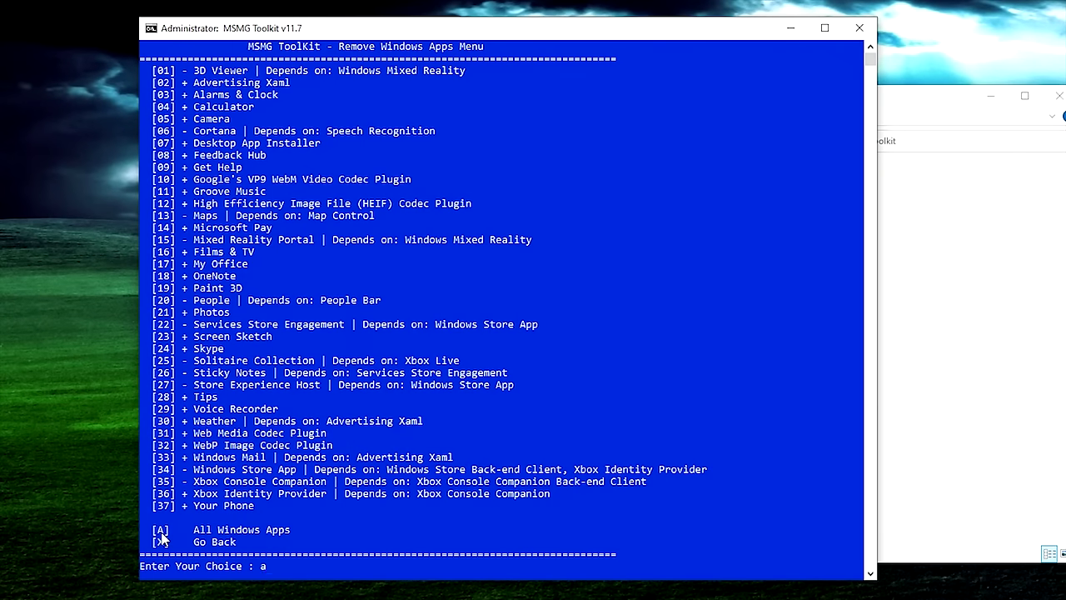
key("Return")
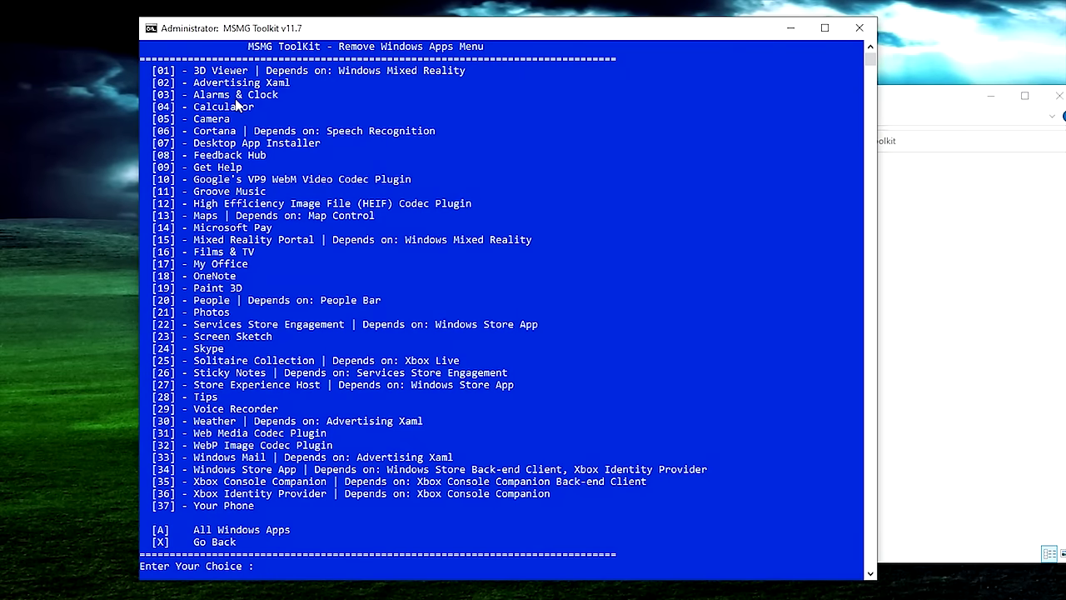
Step: Exclude Calculator from the Windows Apps marked for removal and return to the component categories
key("Return")
type("04")
key("Return")
key("Return")
key("Return")
key("Return")
key("Return")
key("Return")
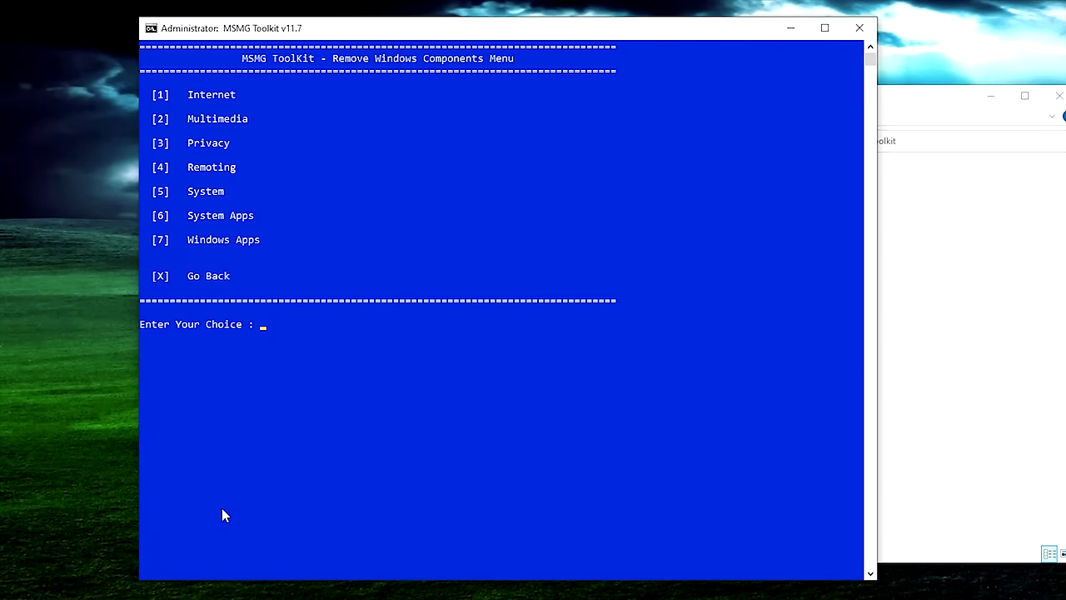